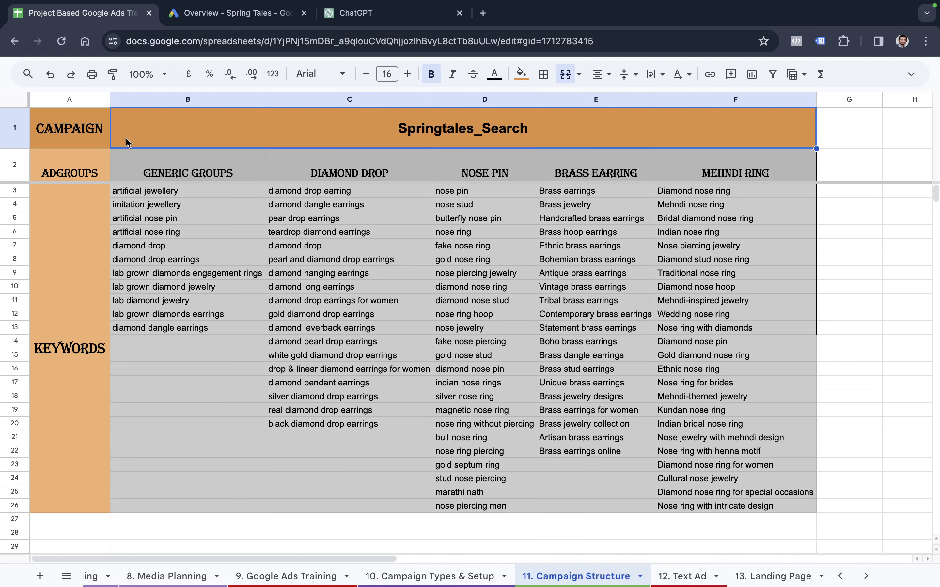
- Examine the campaign structure sheet's Campaign, Adgroups and Keywords labels, ending on the Generic Groups ad group heading
click(82, 129)
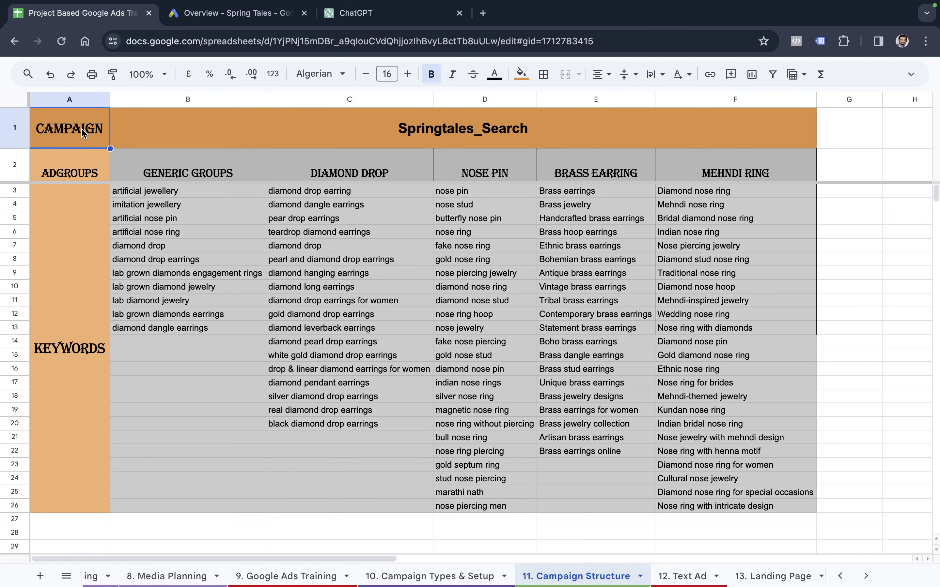
click(86, 172)
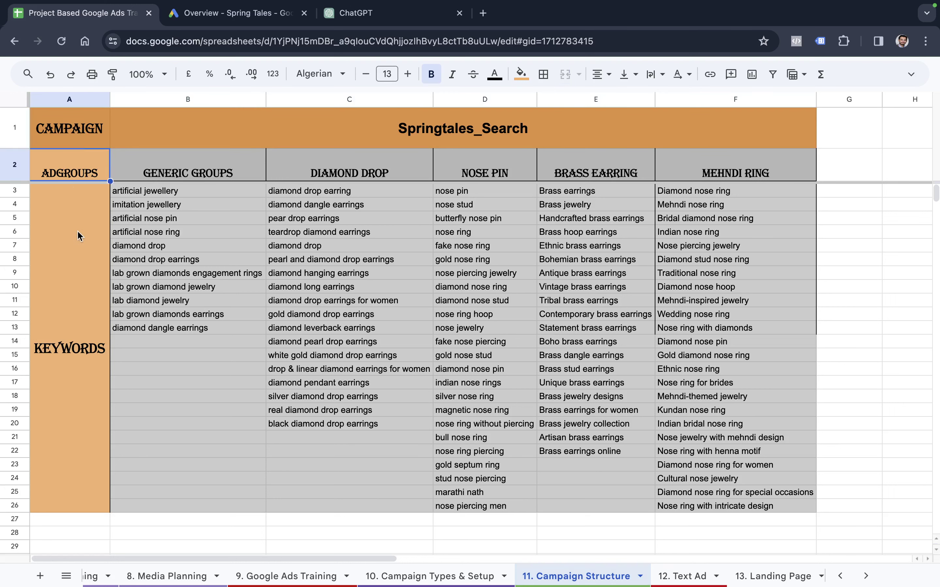
click(77, 245)
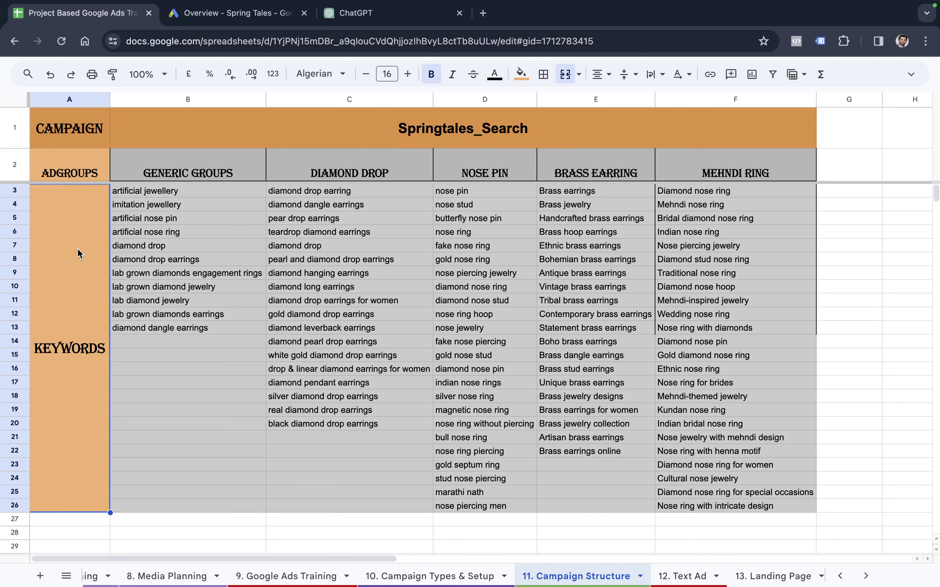
click(80, 176)
key(Right)
key(Right)
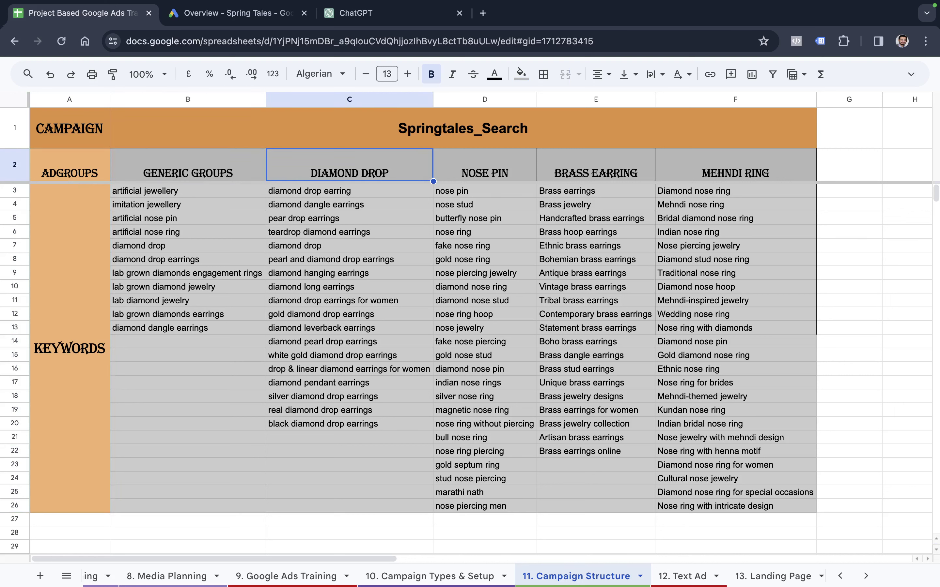
click(225, 176)
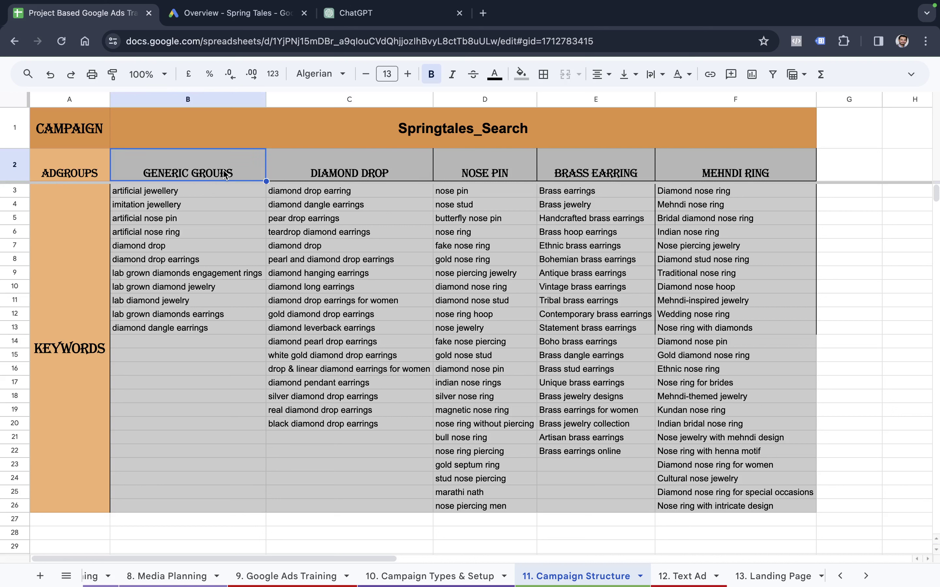
- Open springtales.shop in a new browser tab and view the store's featured products
key(ctrl+t)
text(spr)
key(Return)
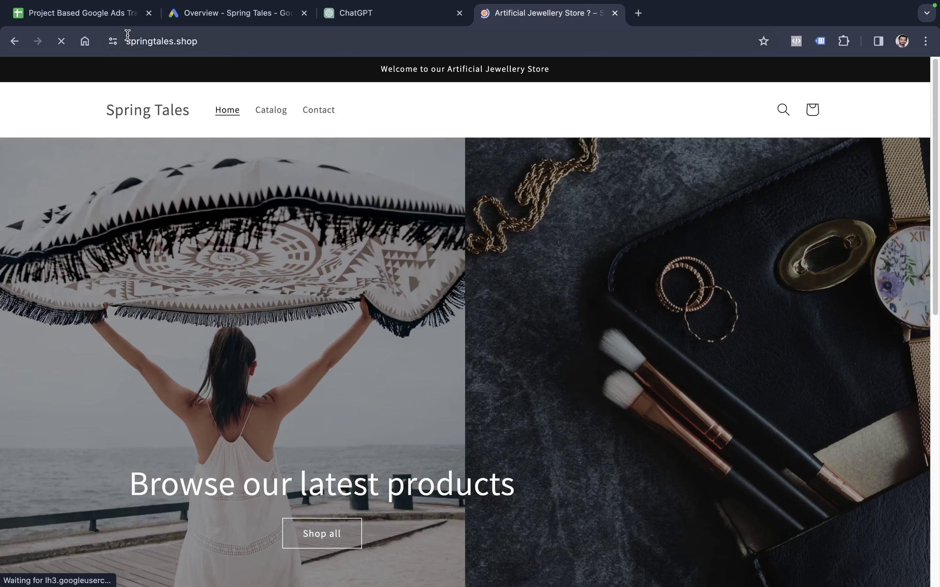
scroll(463, 388, down, 10)
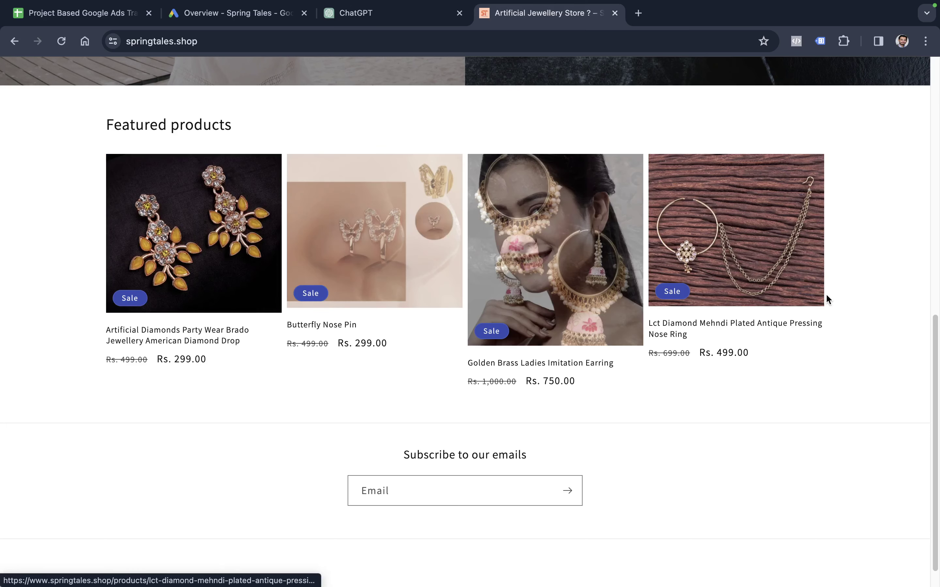
- Review the Generic Groups and Diamond Drop keyword lists in the campaign structure sheet and consult the campaign creation process slide
click(105, 16)
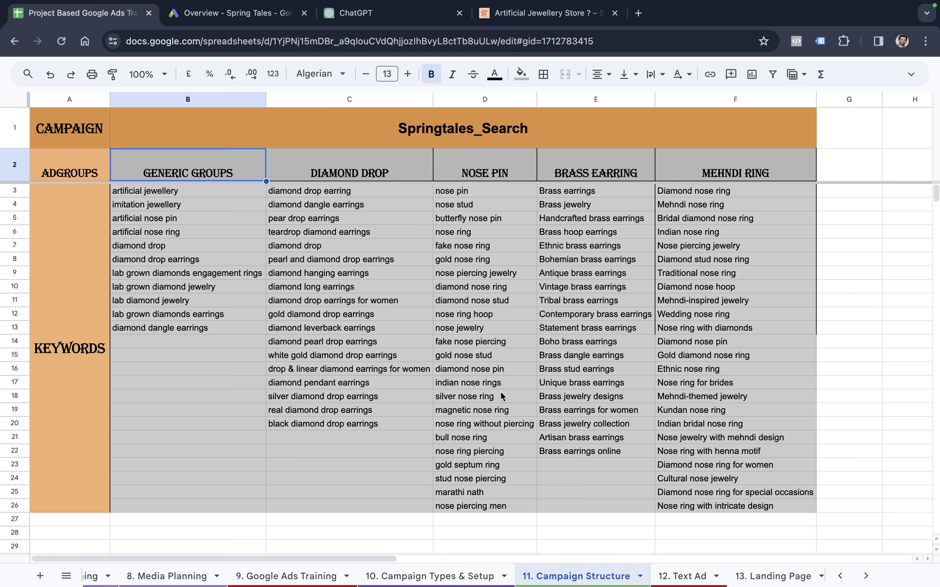
click(399, 238)
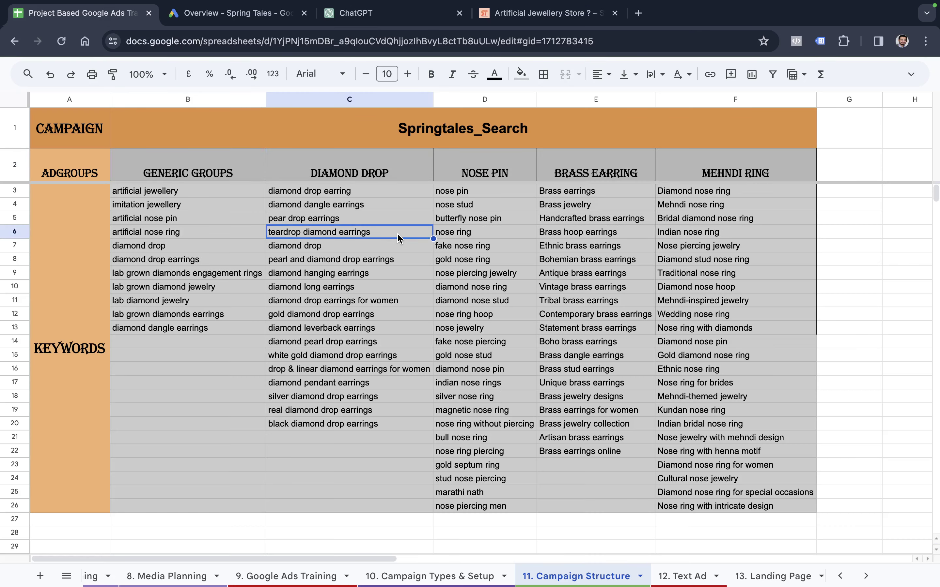
click(208, 159)
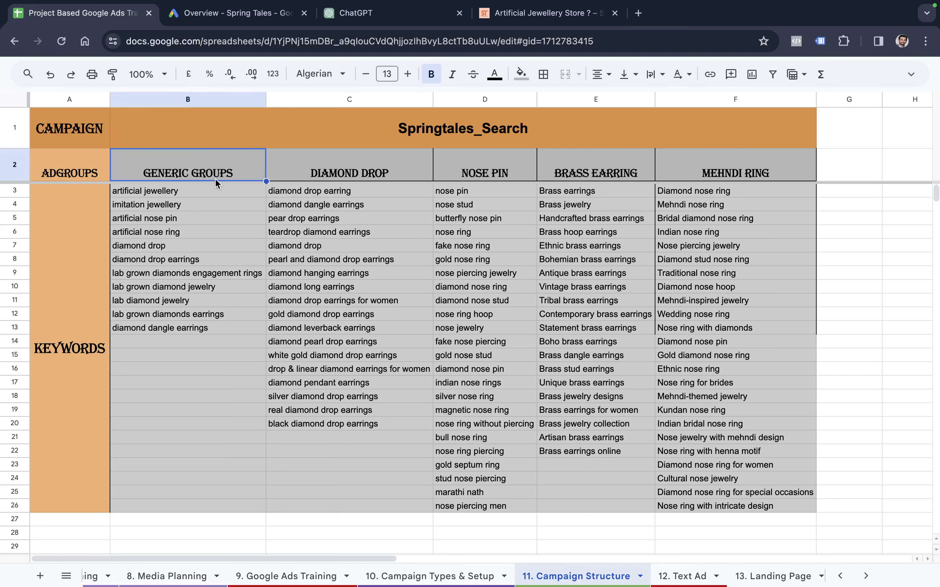
drag(216, 191, 237, 414)
drag(361, 194, 370, 421)
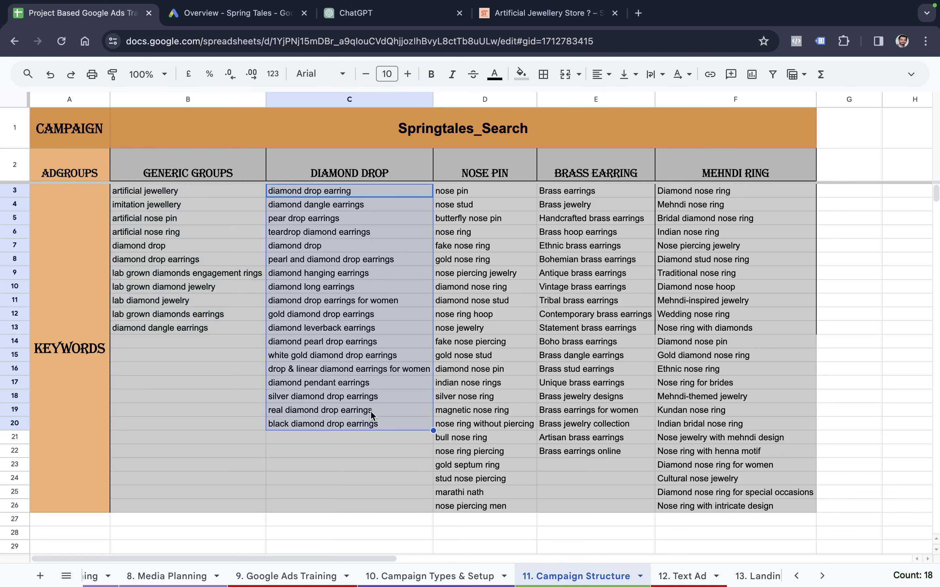
key(ctrl+Left)
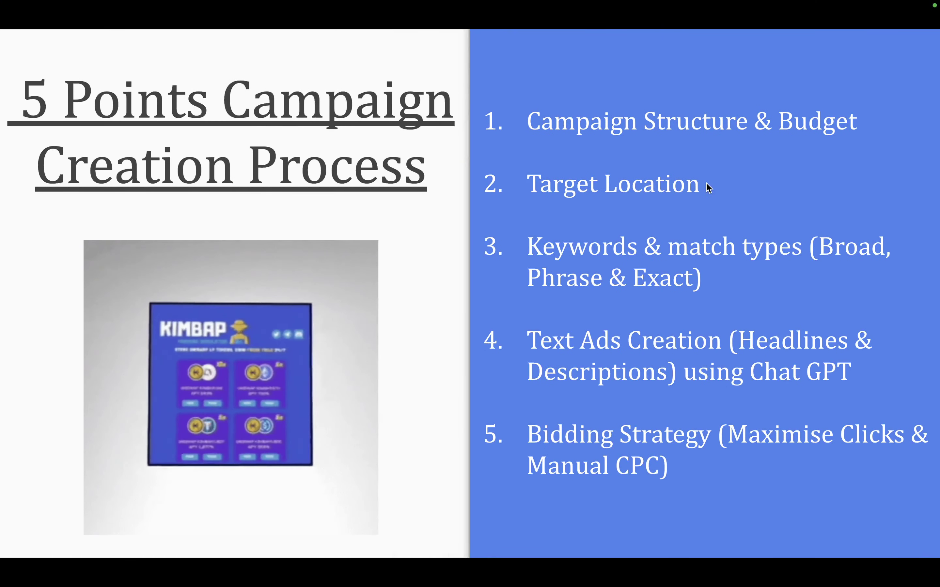
key(ctrl+Right)
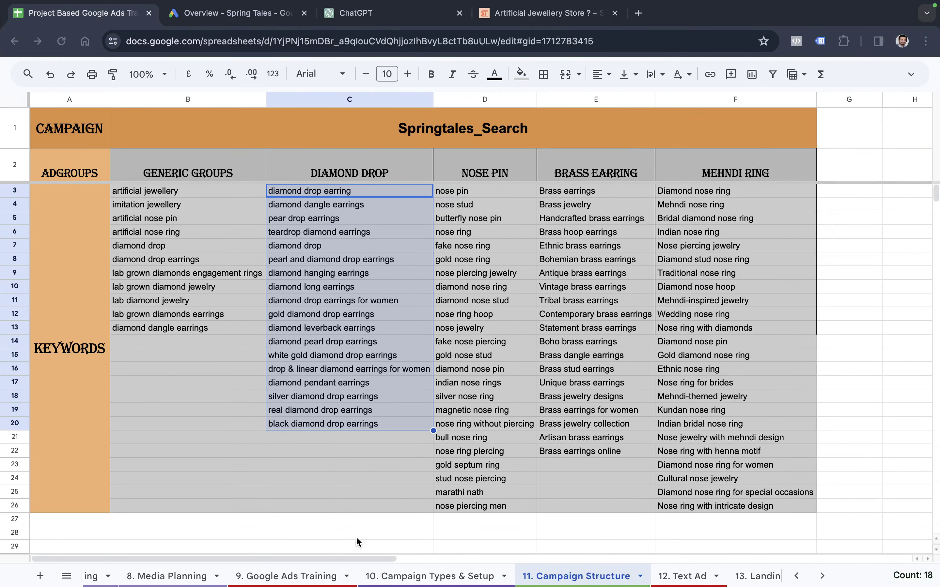
- Look up the Search campaign's row in the 8. Media Planning sheet, going across to its monthly cost
scroll(310, 579, left, 3)
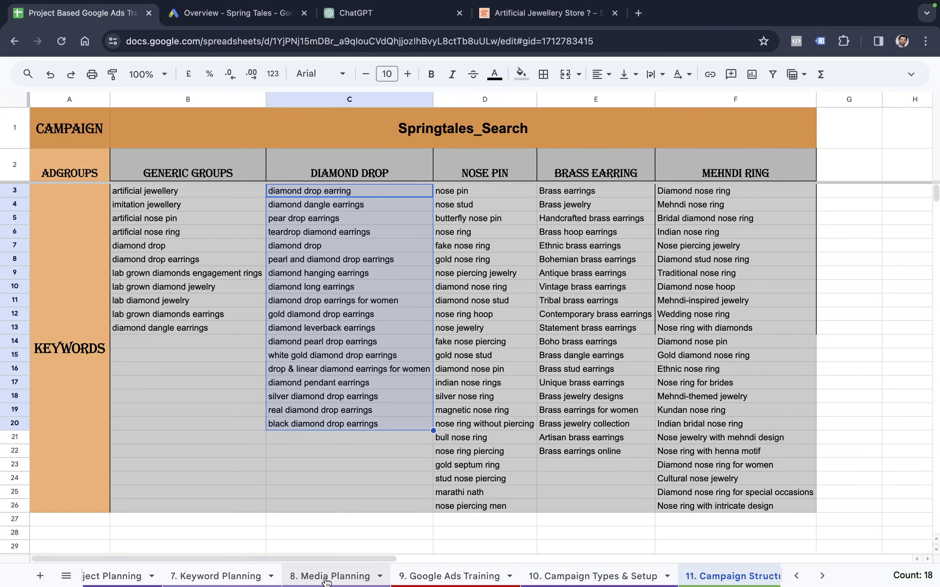
click(325, 577)
click(134, 250)
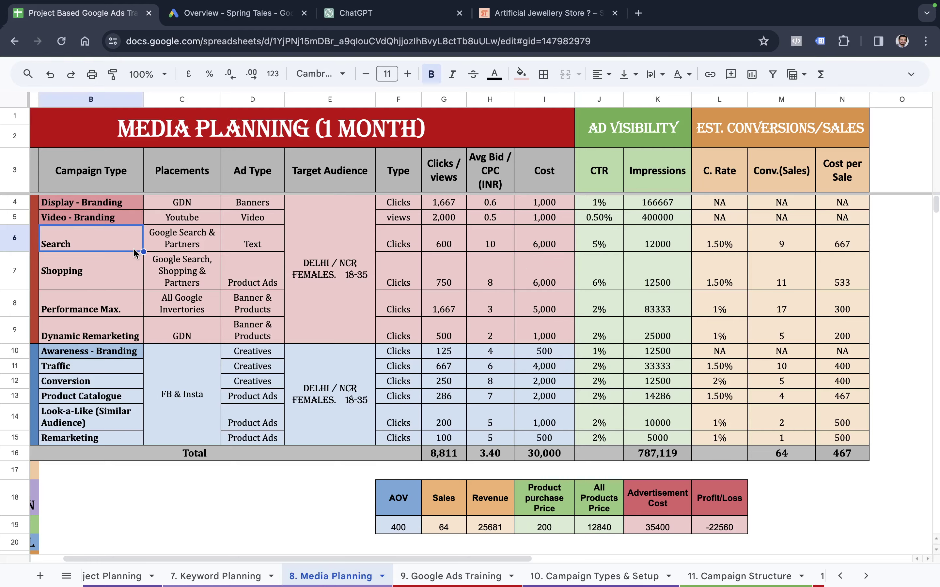
scroll(133, 249, left, 3)
key(Right)
key(Right)
key(Right)
key(Right)
key(Right)
key(Right)
key(Right)
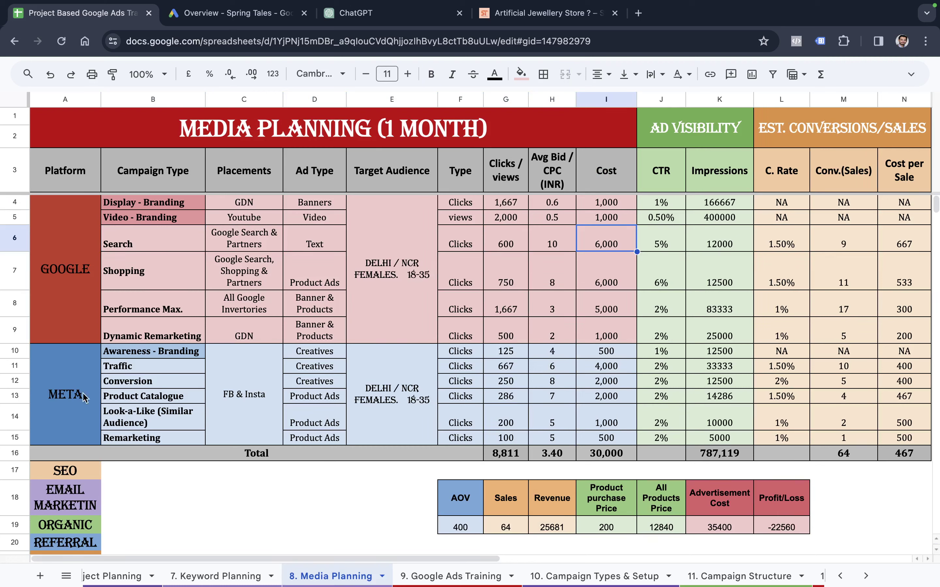
- Look up the target age range and target location in the 6. Project Planning sheet
scroll(196, 572, left, 2)
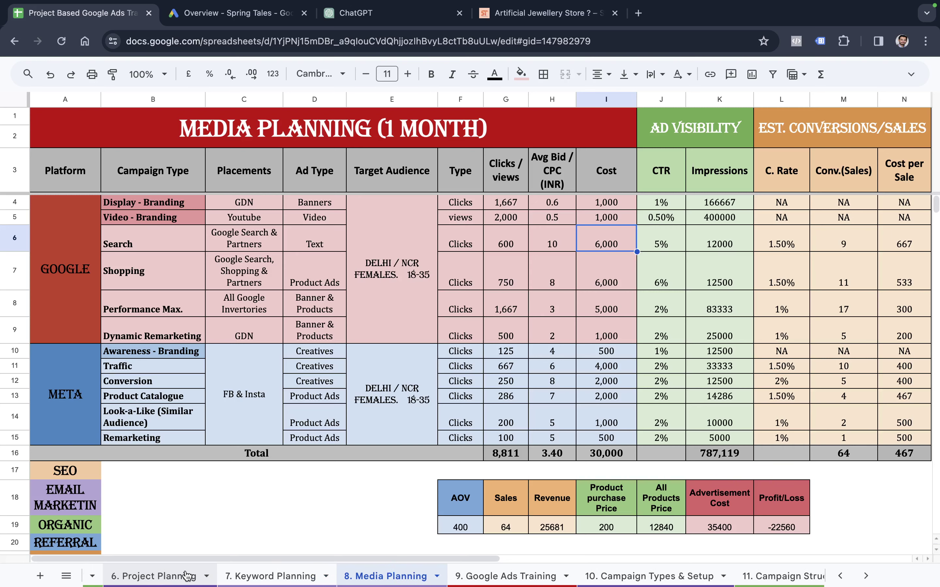
click(185, 574)
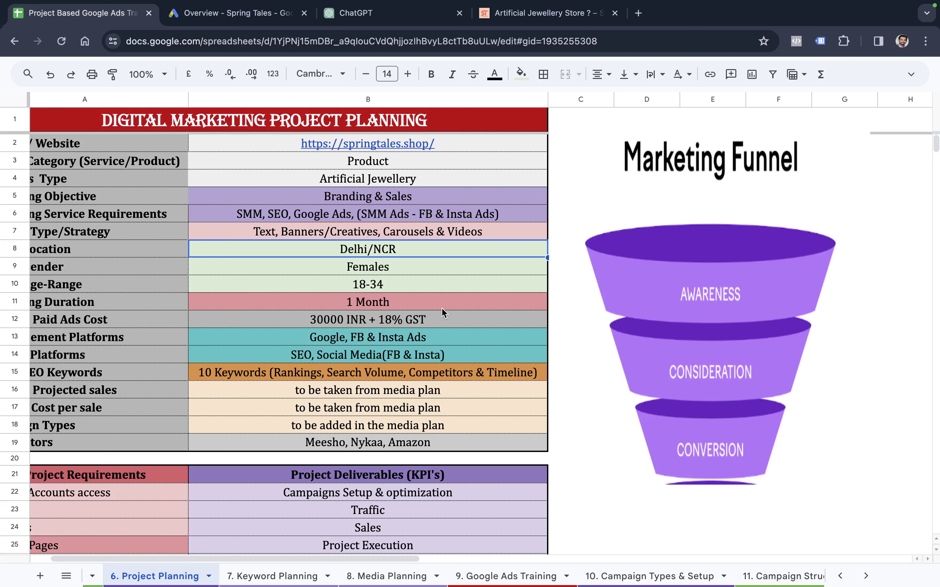
click(426, 291)
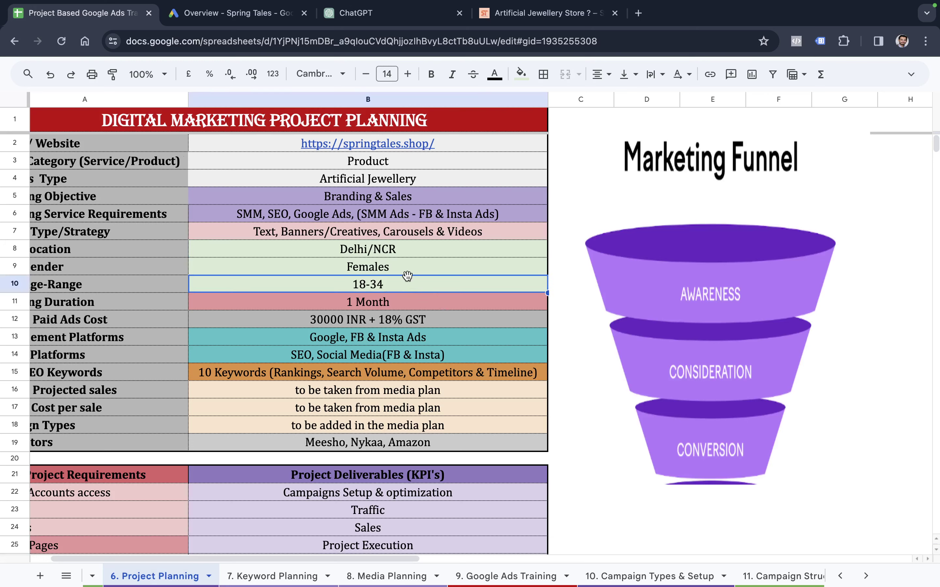
scroll(405, 275, left, 2)
click(444, 252)
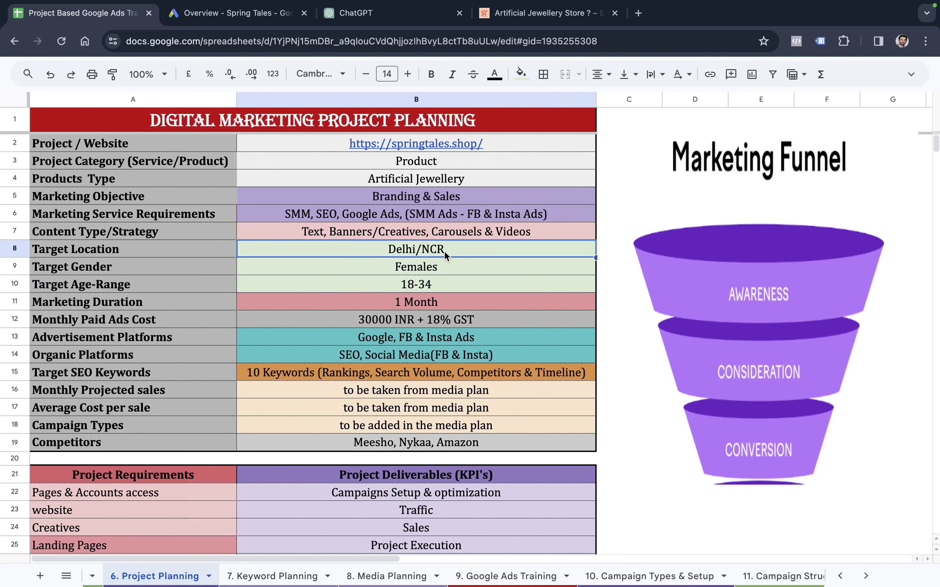
- Consult the campaign process slide and send ChatGPT the prompt "create a google responsive search ad for artificial jewellery"
key(ctrl+Left)
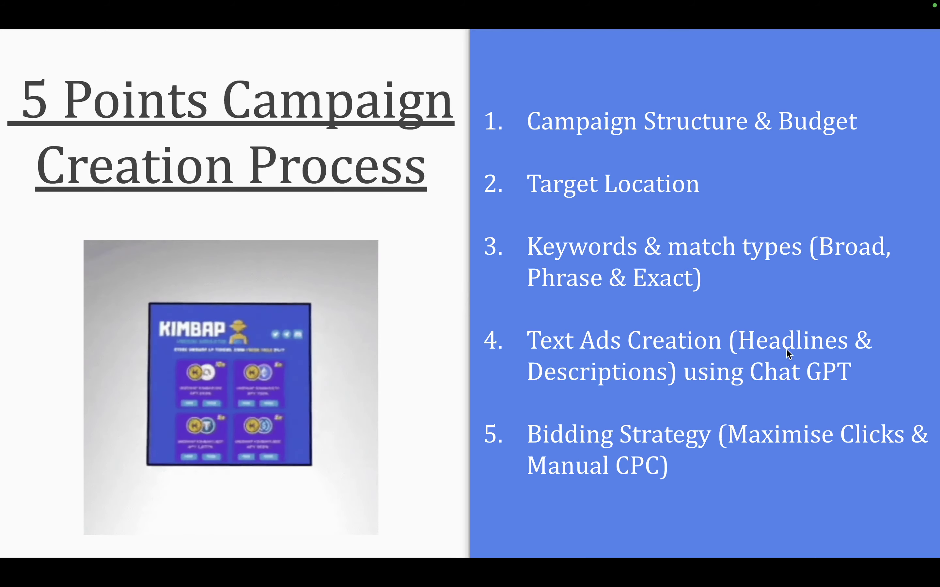
key(ctrl+Right)
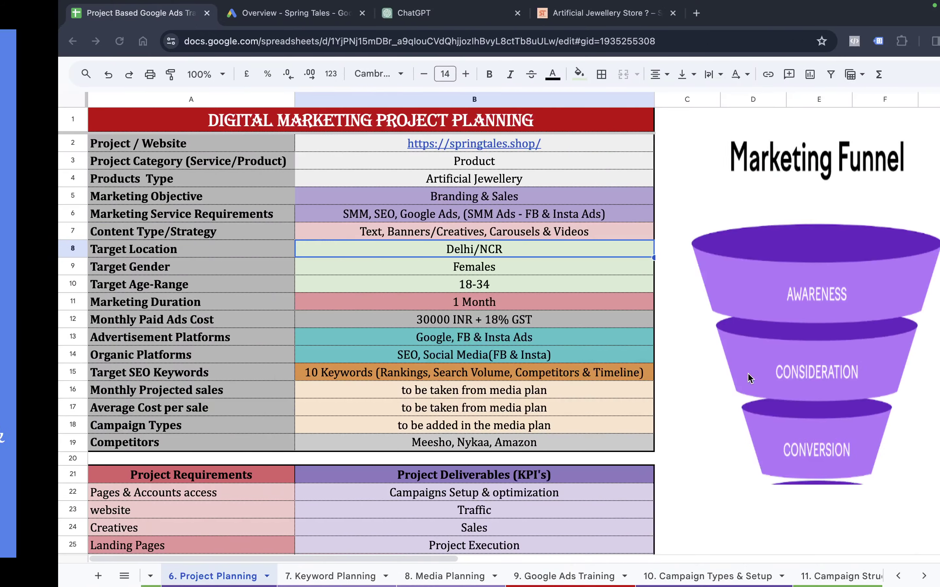
click(365, 16)
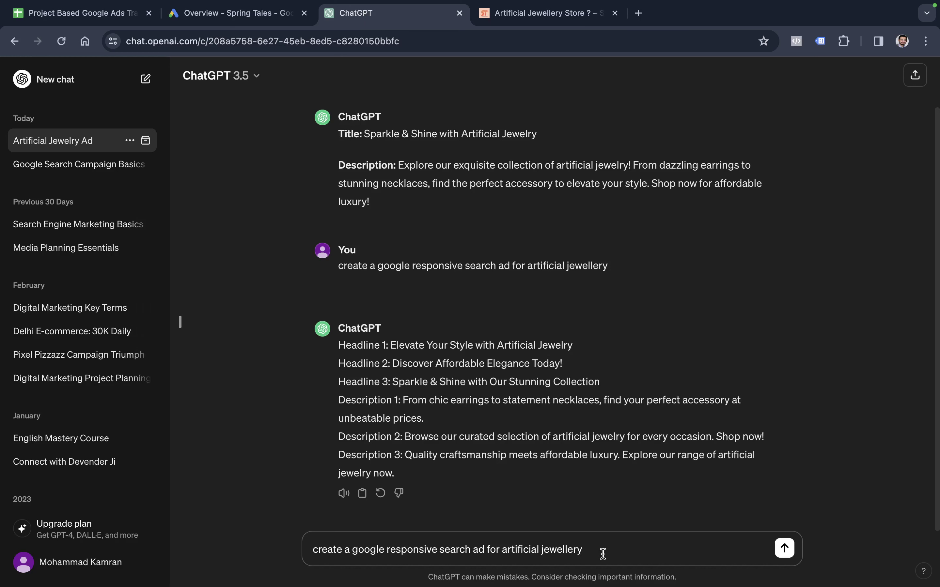
key(Return)
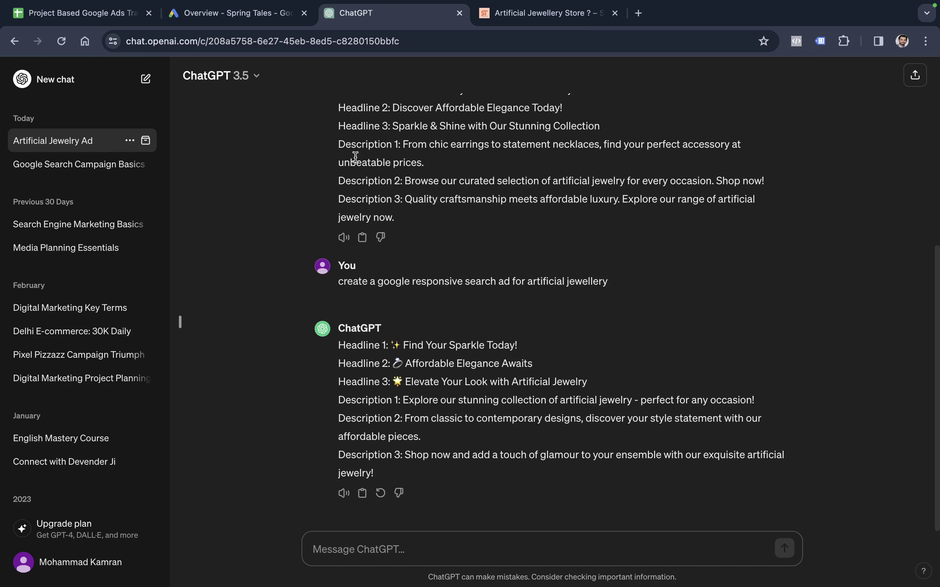
- Review the Generic ad group's headlines and descriptions in the spreadsheet's 12. Text Ad sheet and recheck the campaign process slide
click(84, 20)
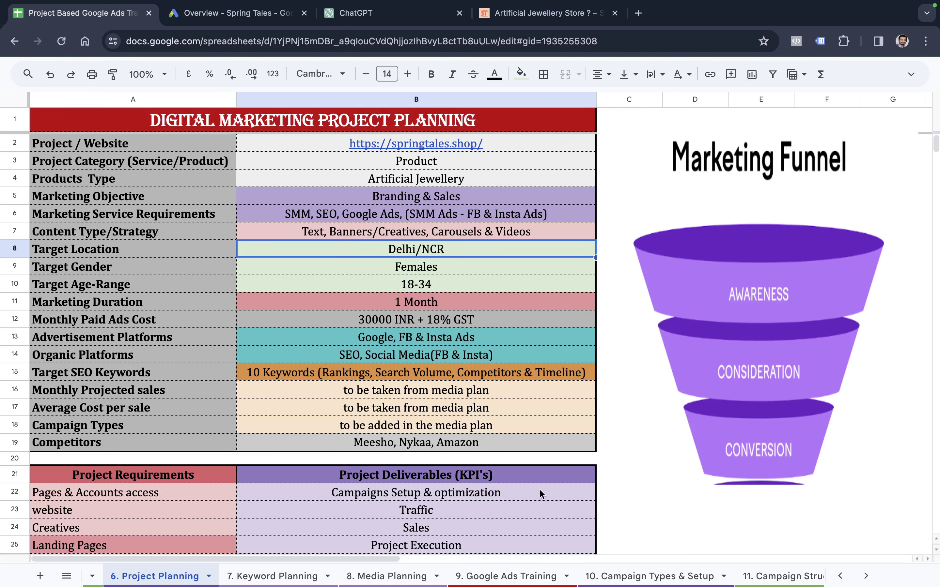
scroll(563, 579, right, 5)
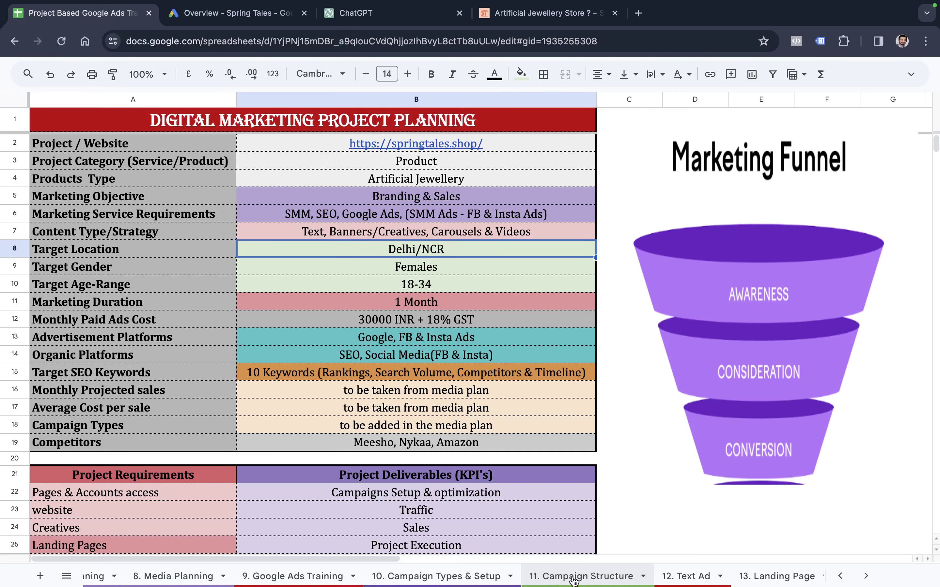
click(639, 576)
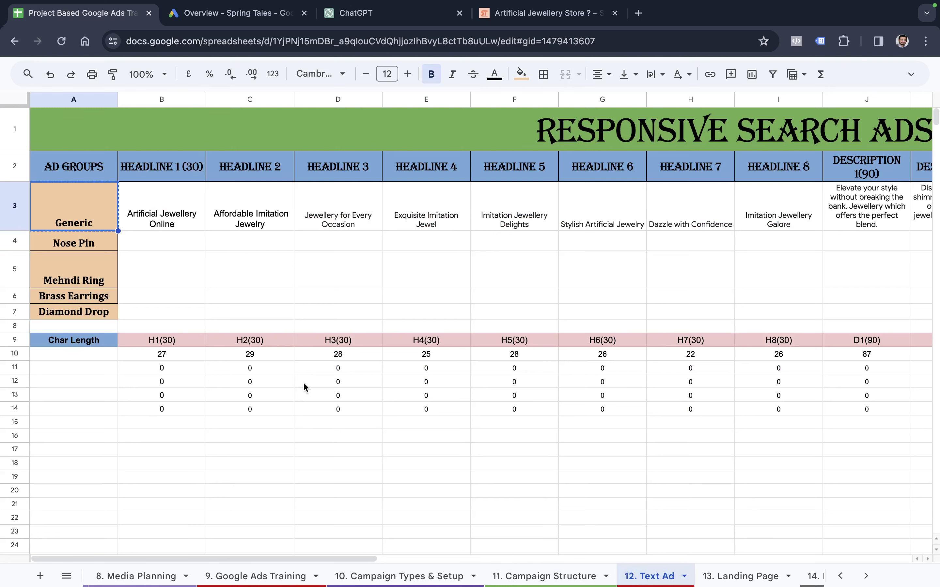
click(245, 234)
scroll(656, 199, right, 5)
scroll(656, 199, down, 1)
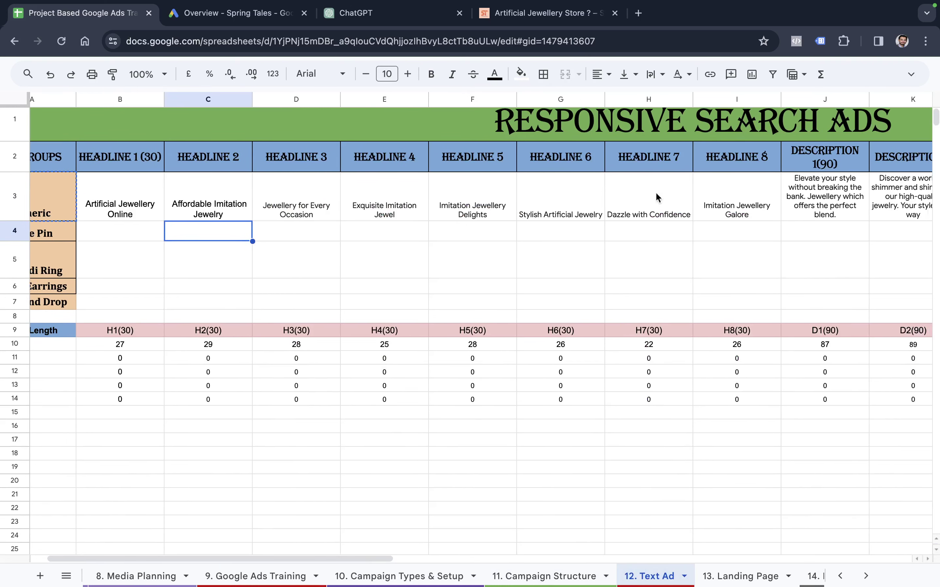
scroll(813, 198, right, 5)
scroll(692, 195, left, 8)
scroll(692, 195, up, 1)
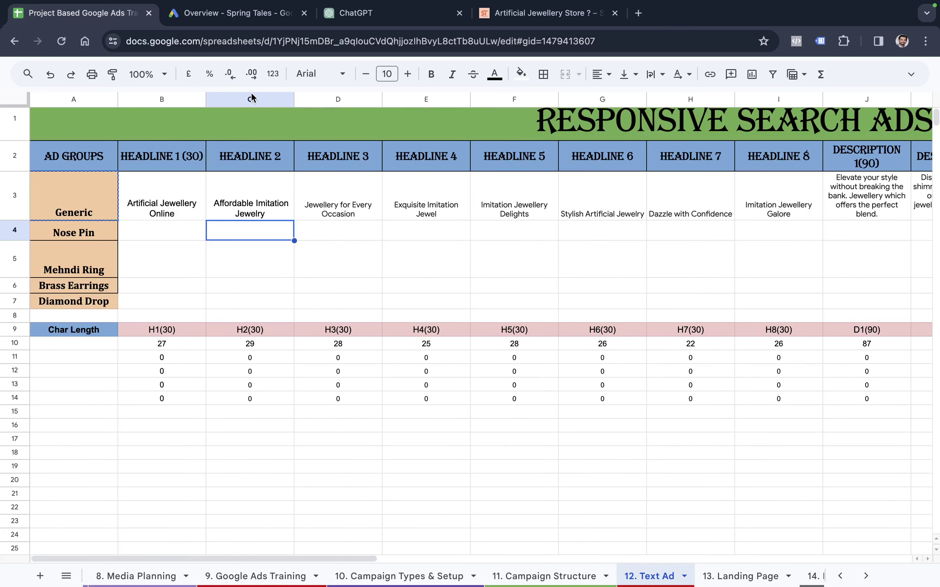
click(99, 214)
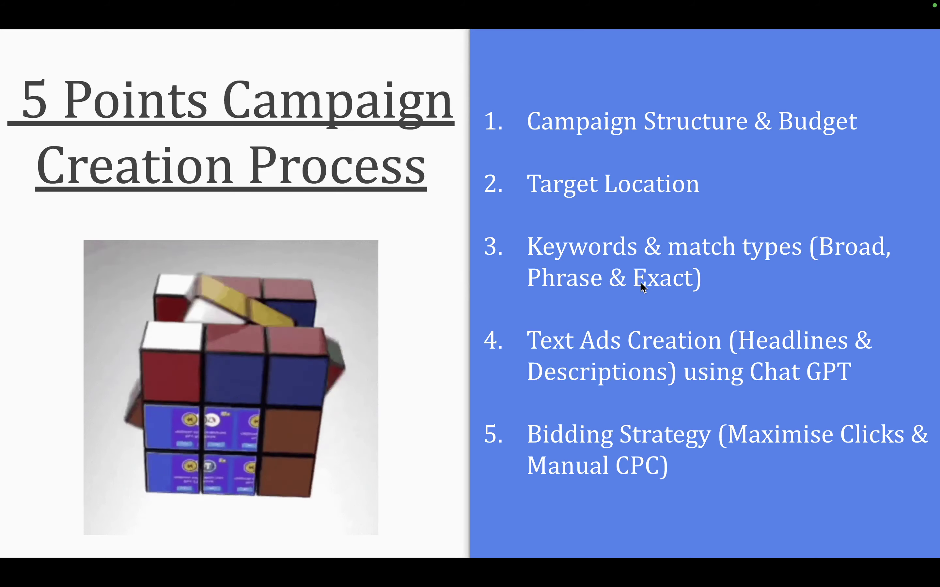
key(ctrl+Right)
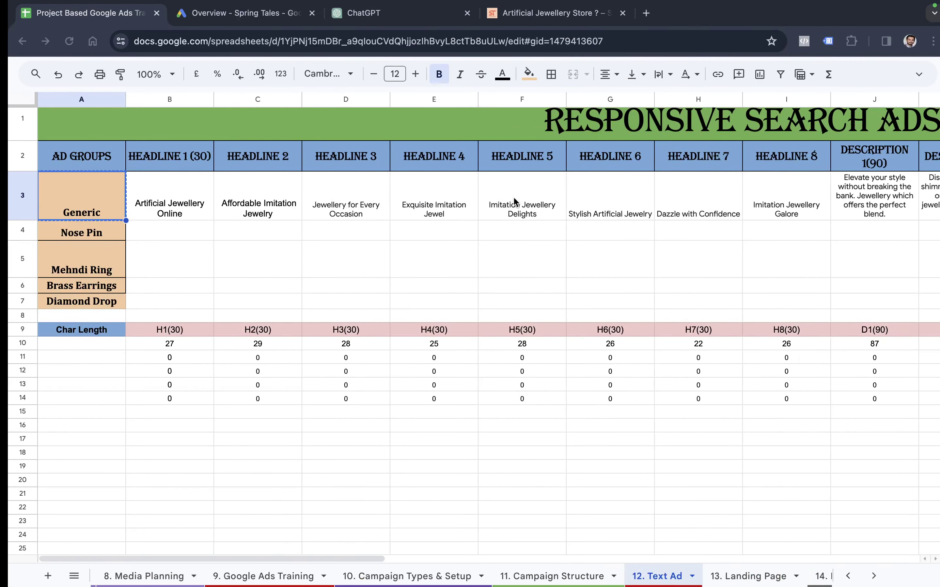
- Switch to Google Ads and start a new campaign with the Sales objective, keeping the Purchases conversion goal
click(239, 14)
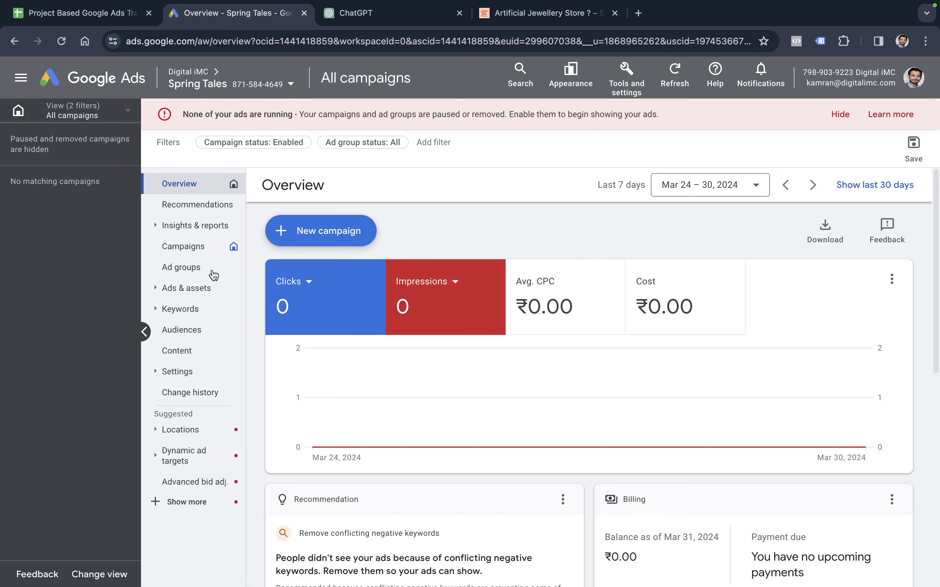
click(306, 241)
click(308, 240)
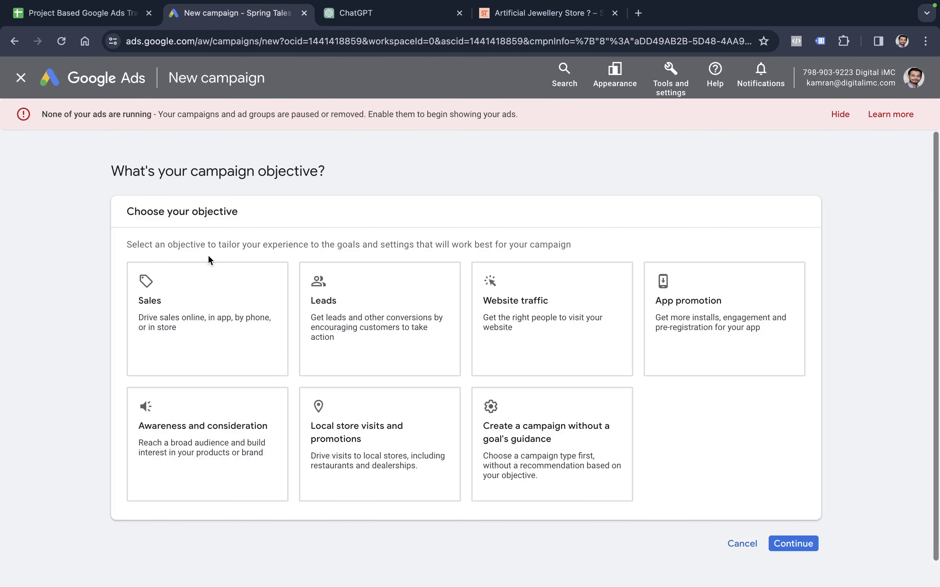
click(158, 319)
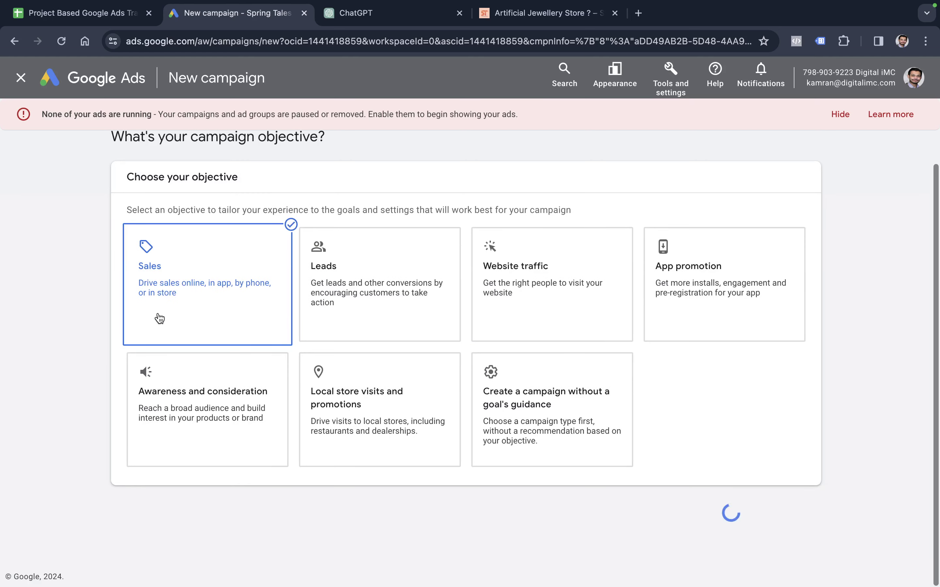
scroll(418, 340, down, 4)
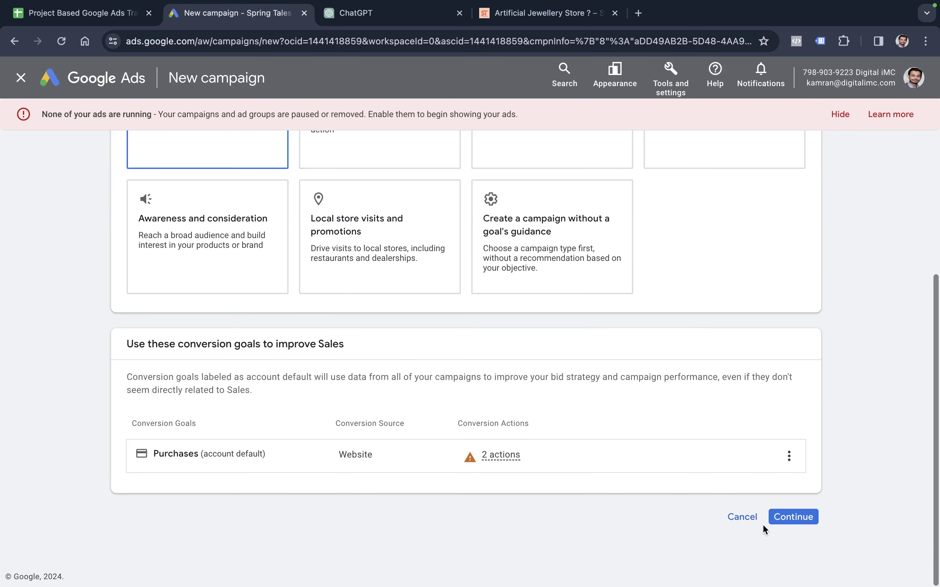
click(782, 520)
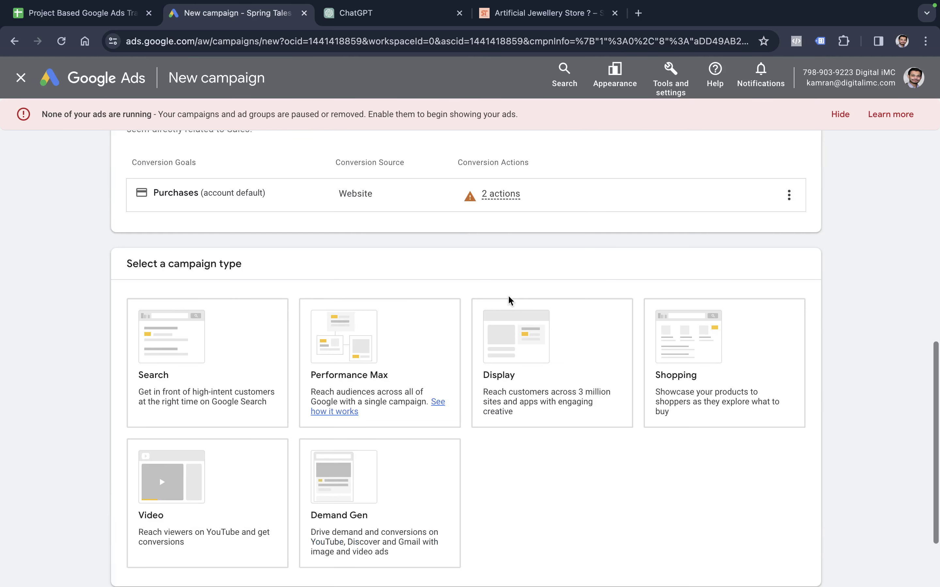
- Choose Search as the campaign type and select website visits as the way to reach the goal
click(180, 307)
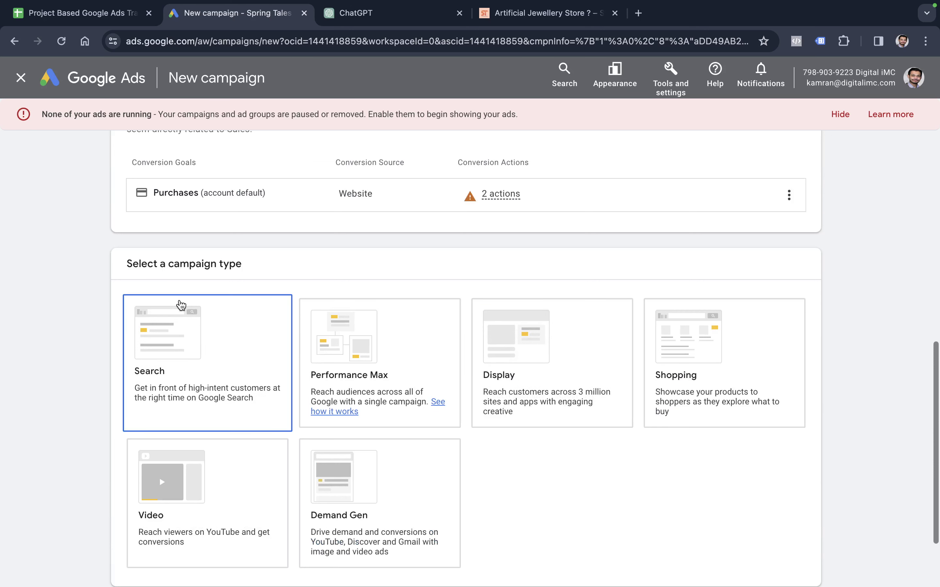
click(386, 334)
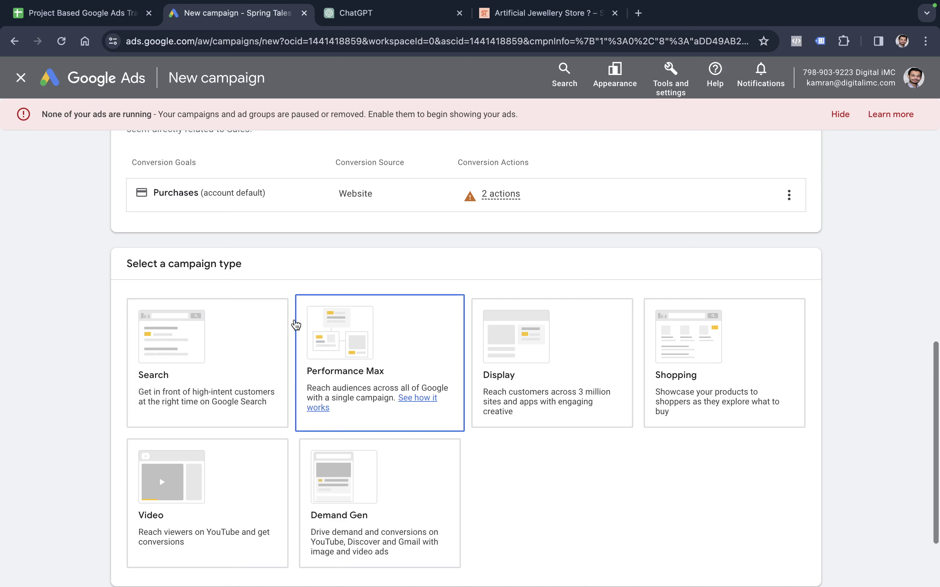
click(251, 334)
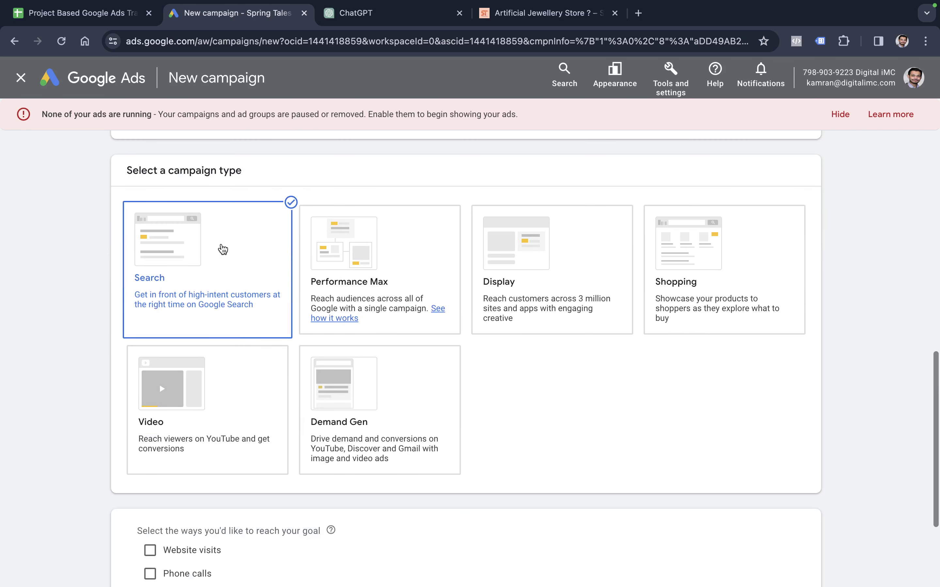
scroll(311, 322, down, 3)
click(151, 421)
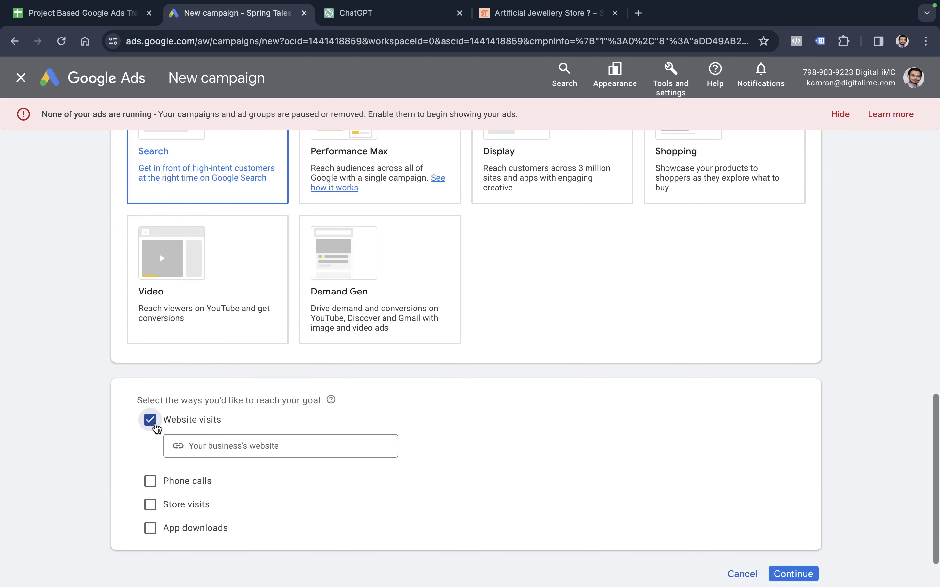
- Copy the springtales.shop address from the store's site and enter it as the business's website for the campaign
scroll(429, 153, up, 2)
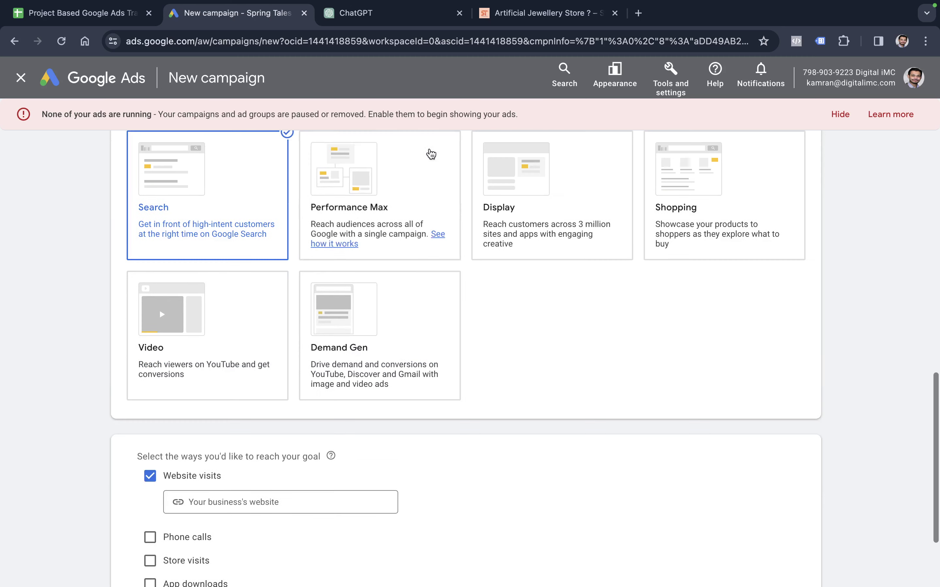
click(516, 16)
click(267, 41)
key(super+c)
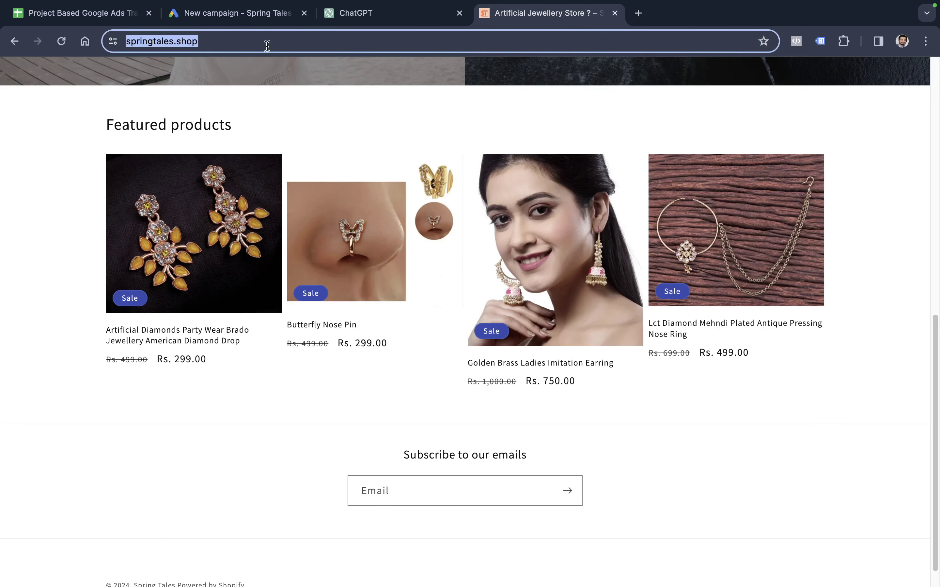
click(233, 13)
click(259, 501)
key(super+v)
scroll(521, 451, down, 3)
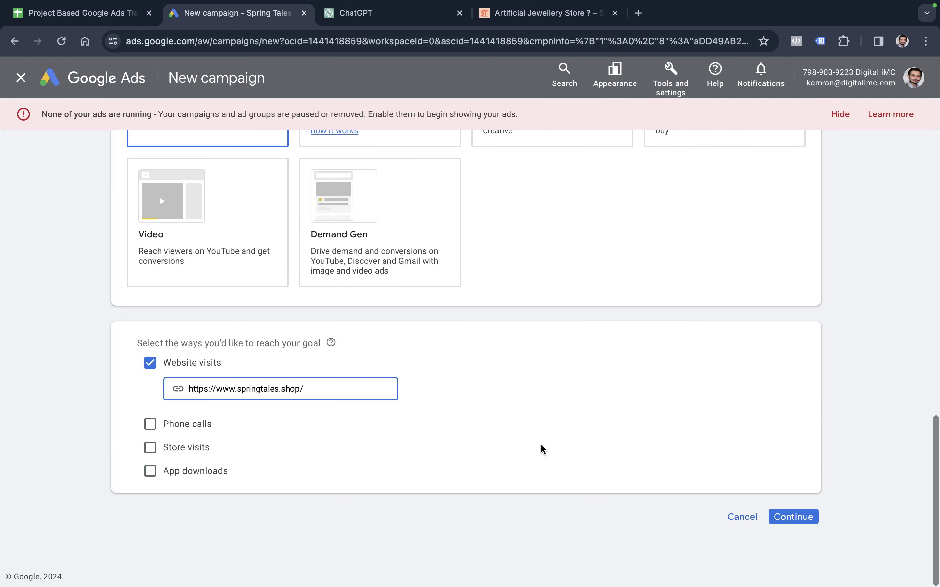
click(795, 518)
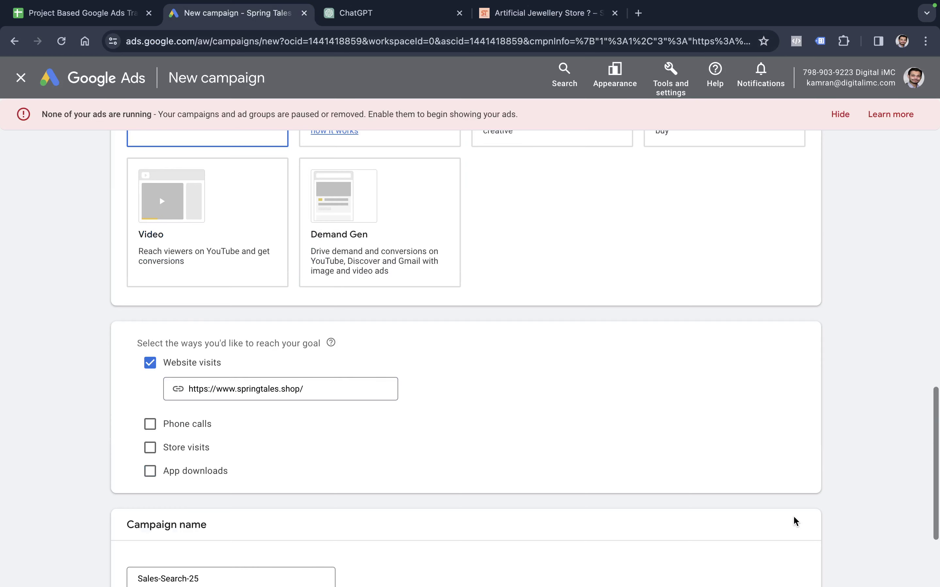
- Name the campaign Springtales_Searchcampaign and start it as new instead of resuming a saved draft
click(231, 435)
key(super+a)
text(//s)
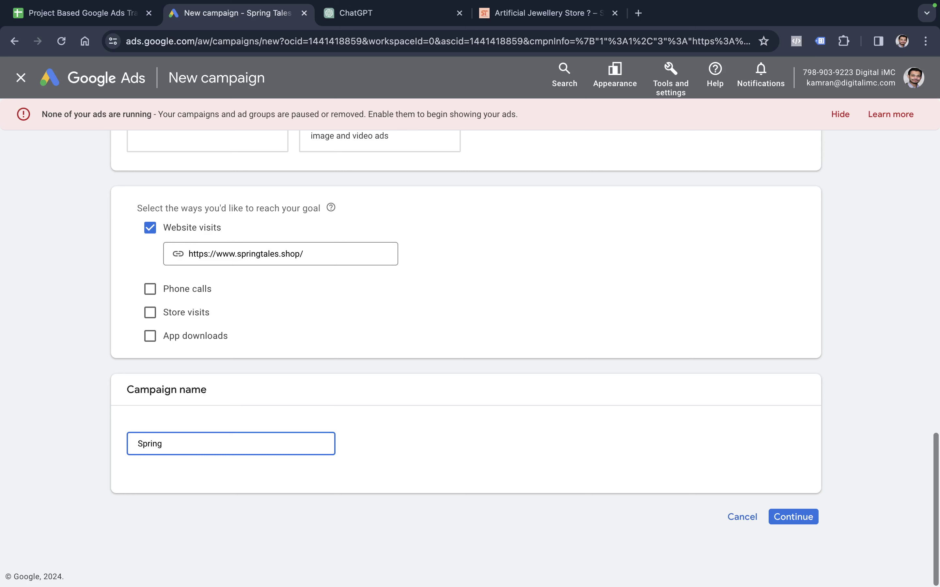
text(tales_Searchcampaign)
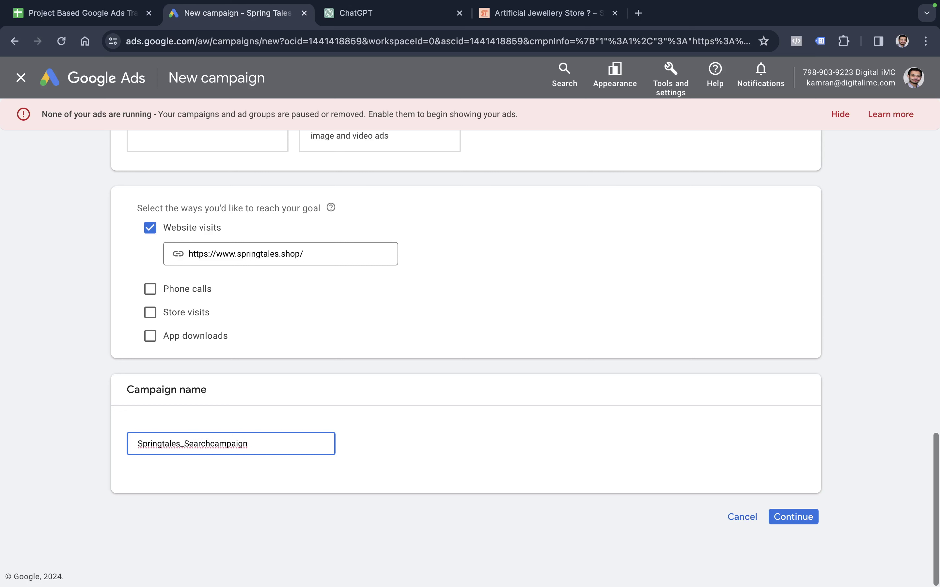
click(811, 517)
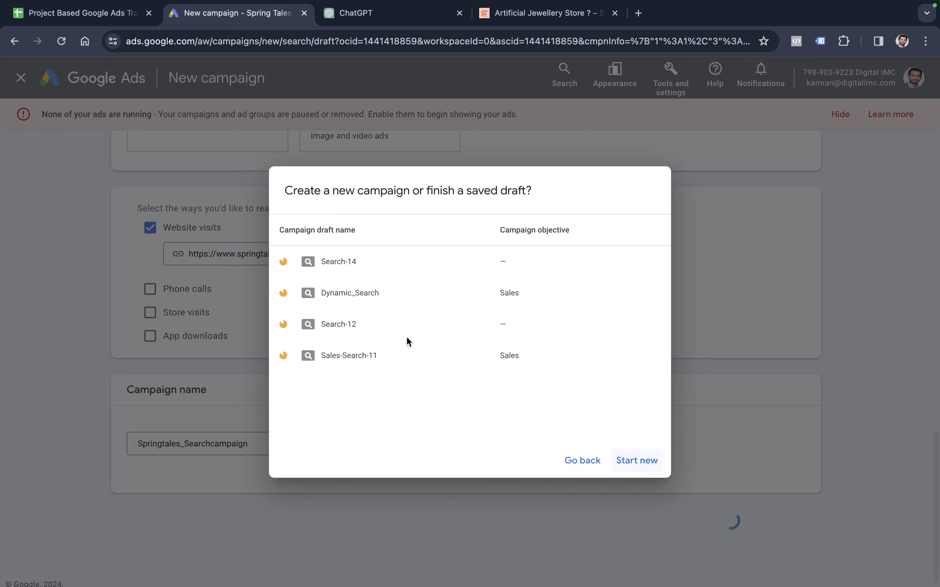
click(607, 459)
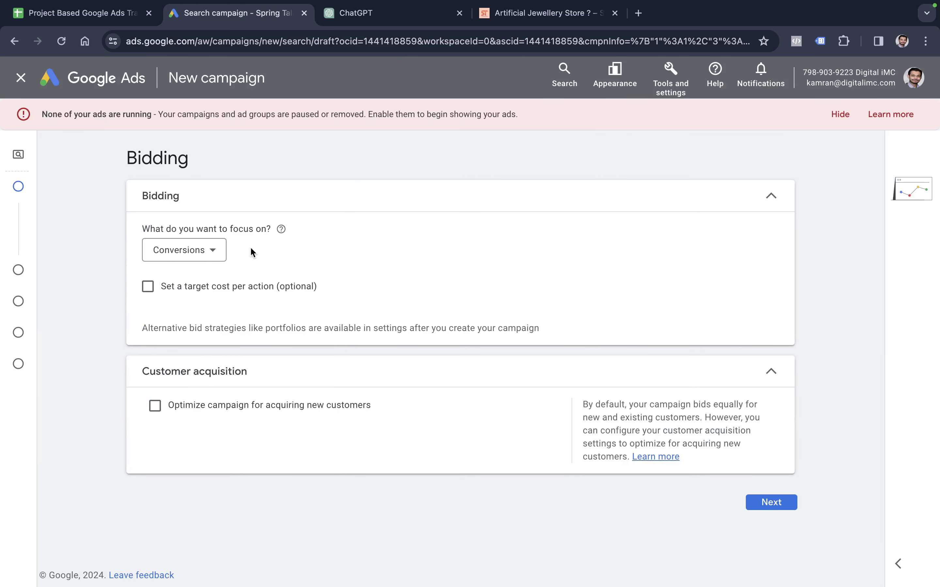
- Set the bidding focus to Clicks and enable a maximum cost per click bid limit
click(224, 253)
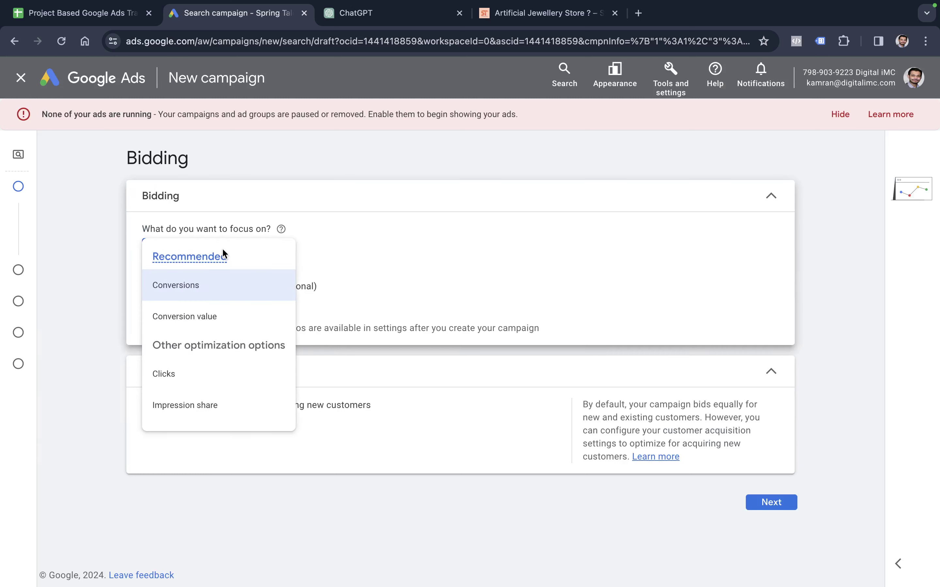
click(181, 373)
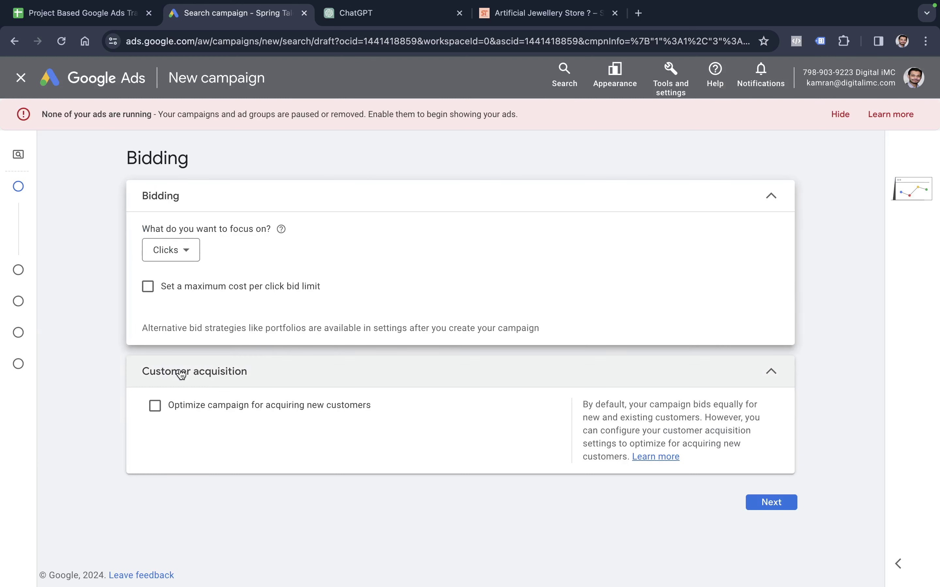
click(149, 289)
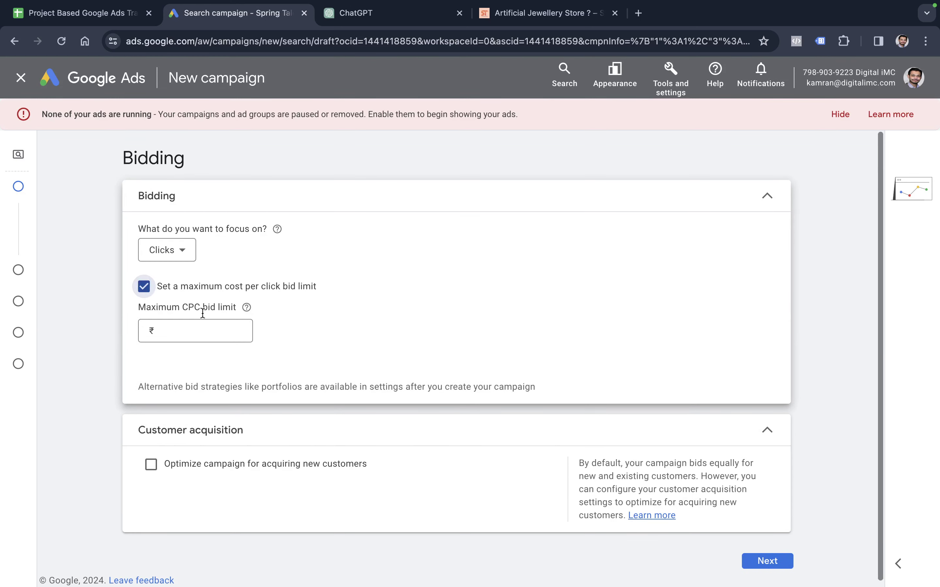
click(206, 326)
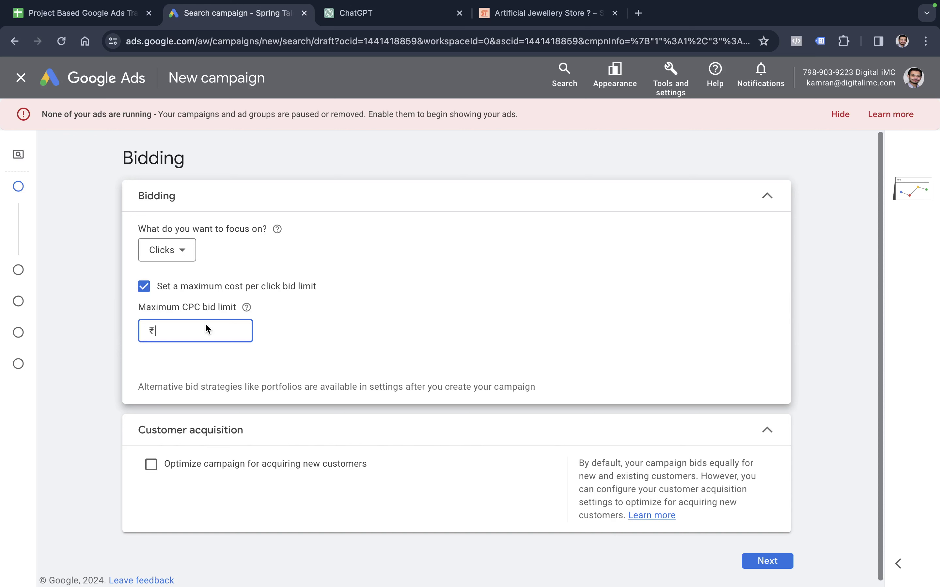
- Look up the Search campaign's average bid in the 8. Media Planning sheet and set the maximum CPC bid limit to ₹10
key(super+1)
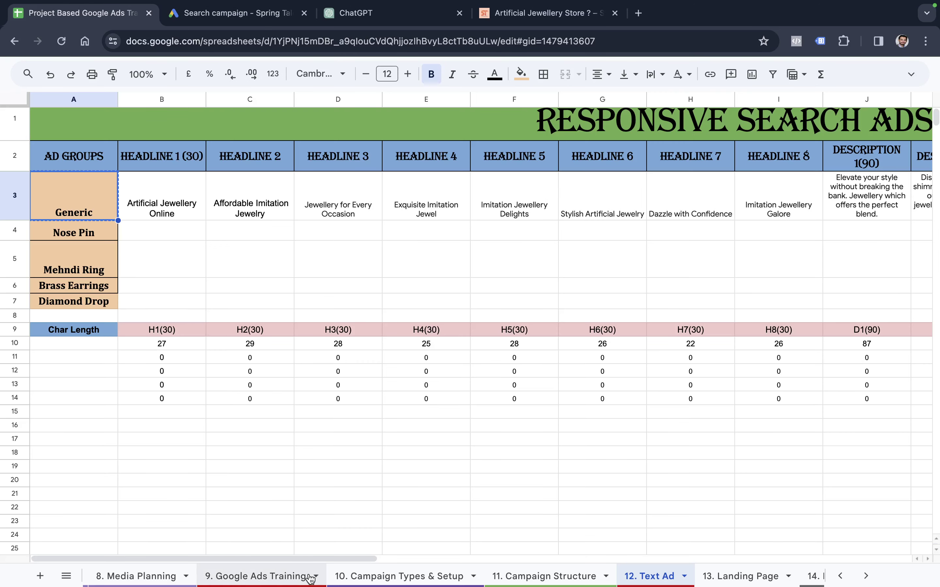
scroll(311, 577, left, 5)
click(504, 578)
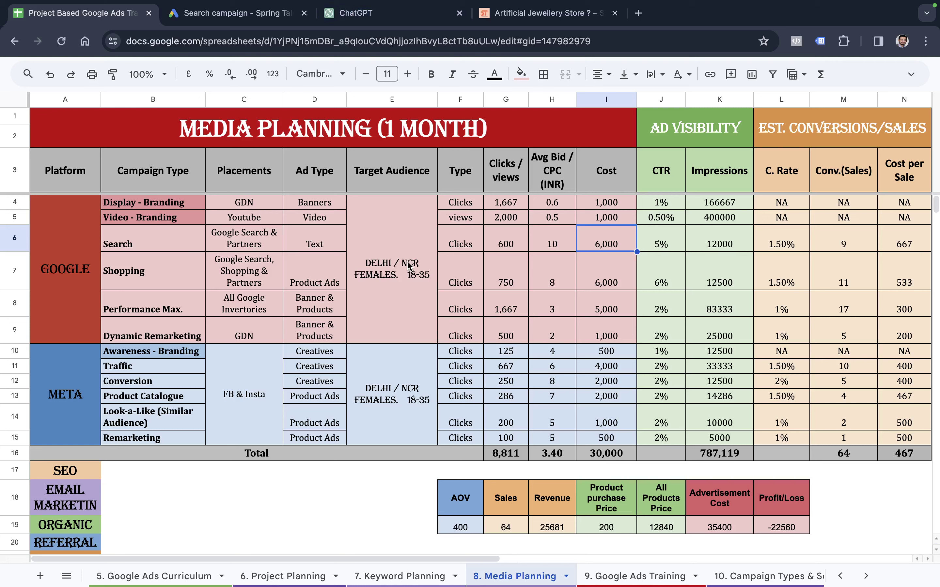
click(551, 243)
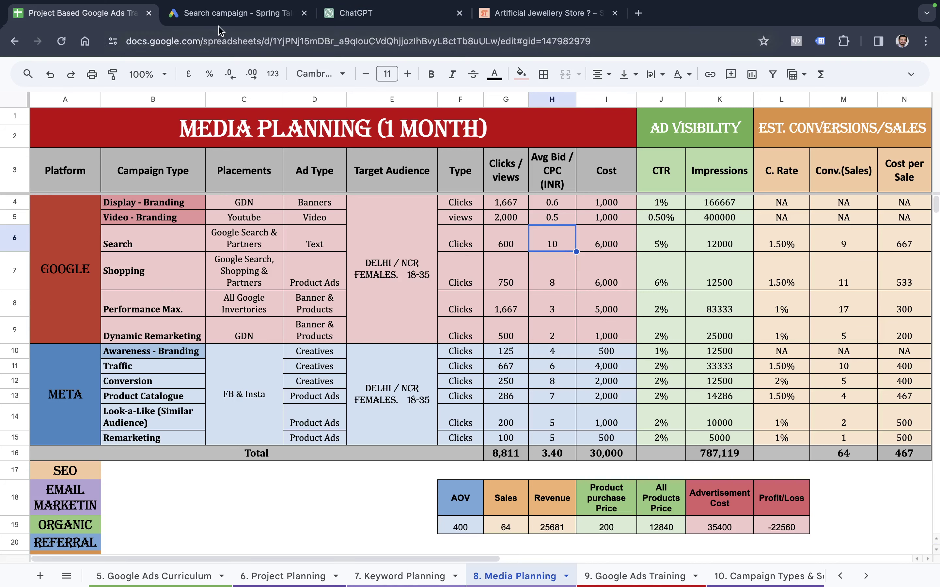
click(225, 14)
text(10)
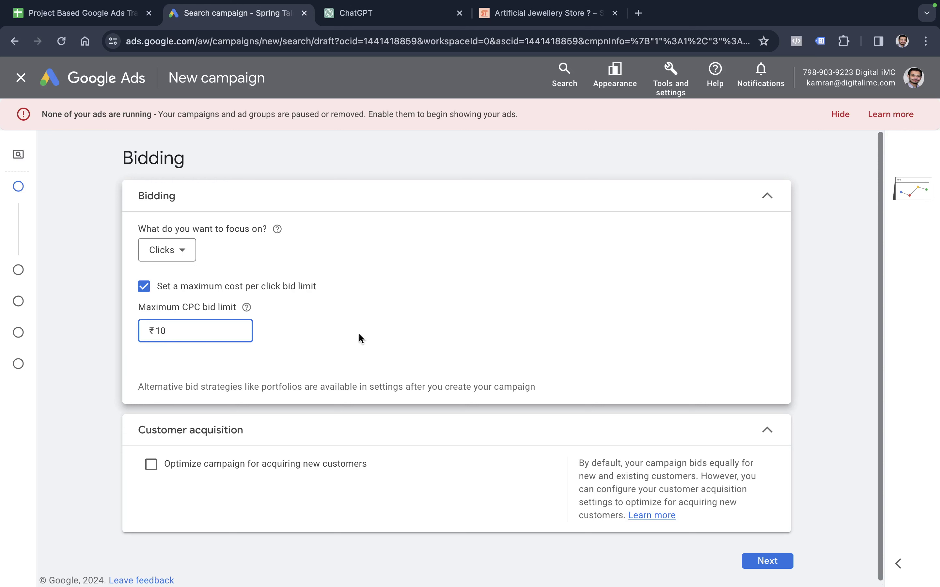
scroll(349, 303, down, 1)
click(758, 560)
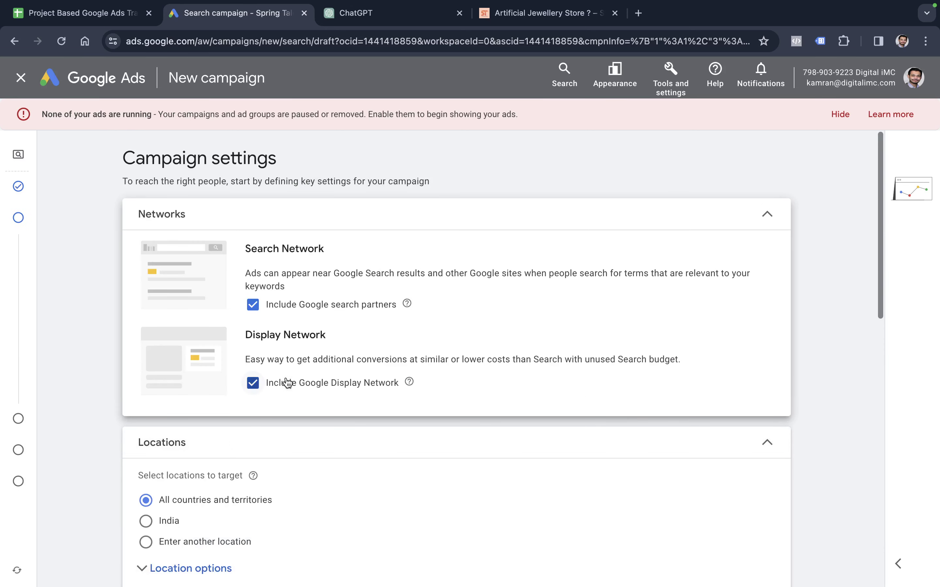
- Exclude the Google Display Network, target Delhi, India as the campaign location, and proceed to keywords and ads
click(256, 383)
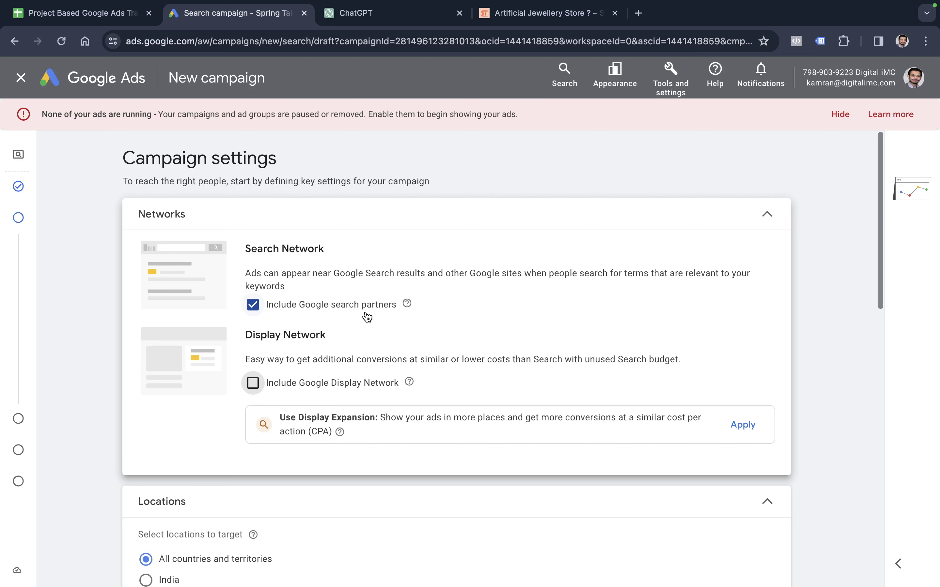
scroll(367, 314, down, 6)
click(179, 386)
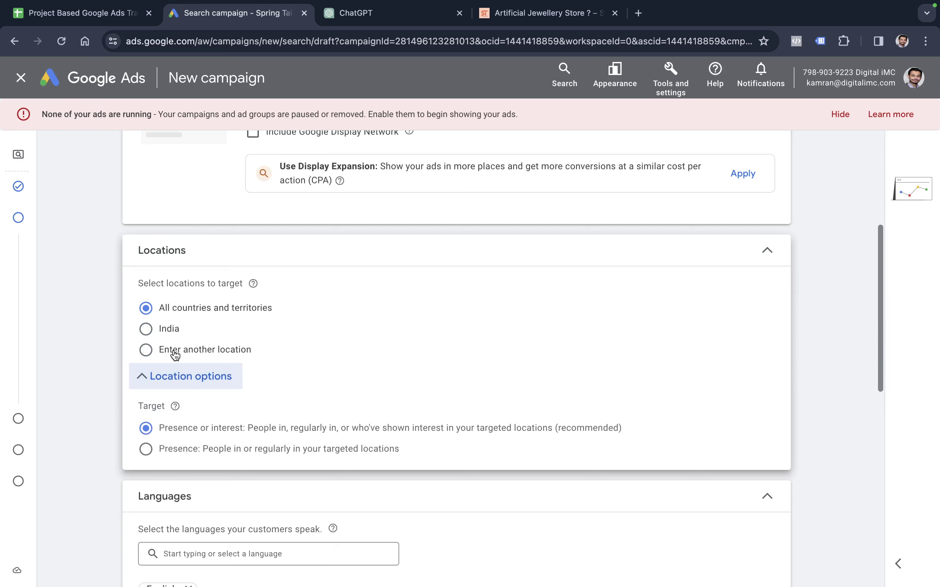
click(176, 355)
text(delhi)
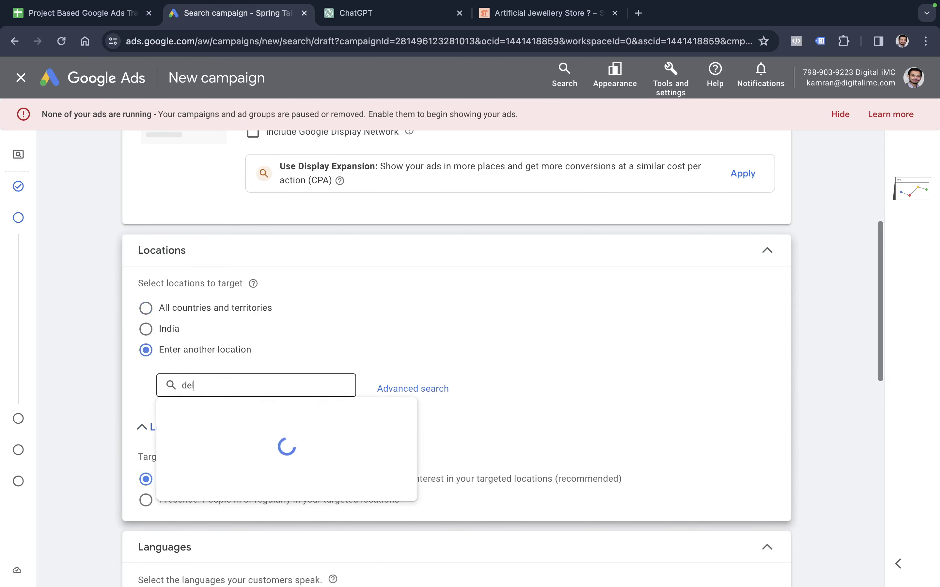
key(Return)
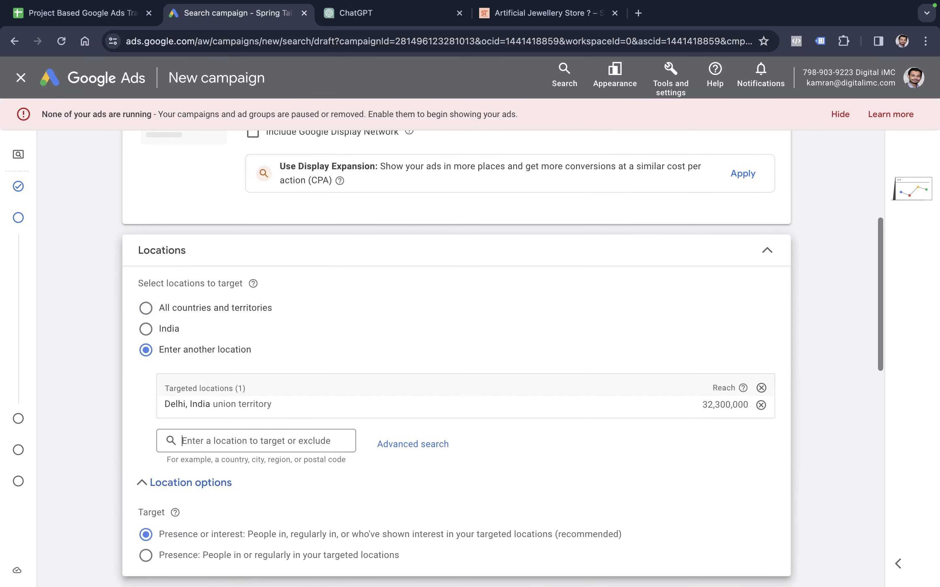
scroll(533, 272, down, 15)
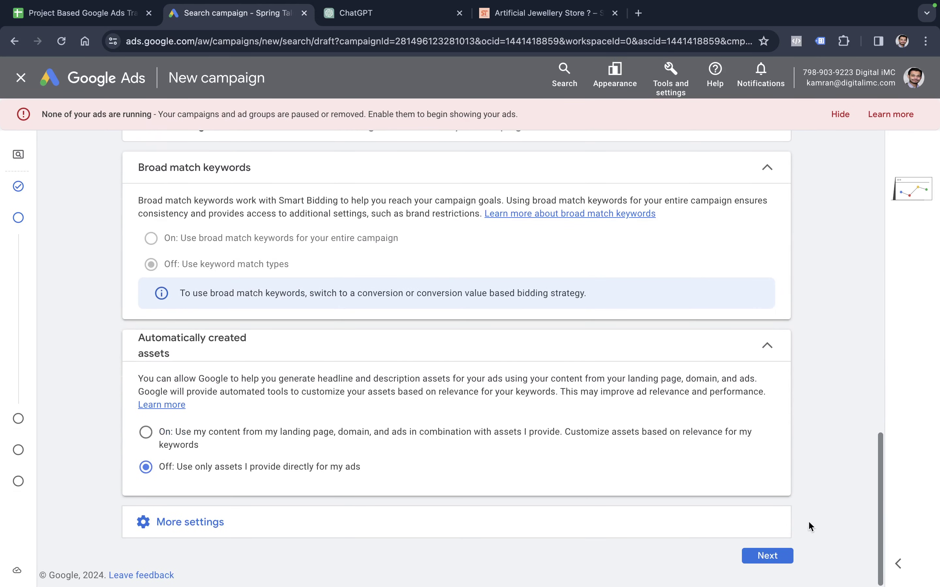
click(766, 557)
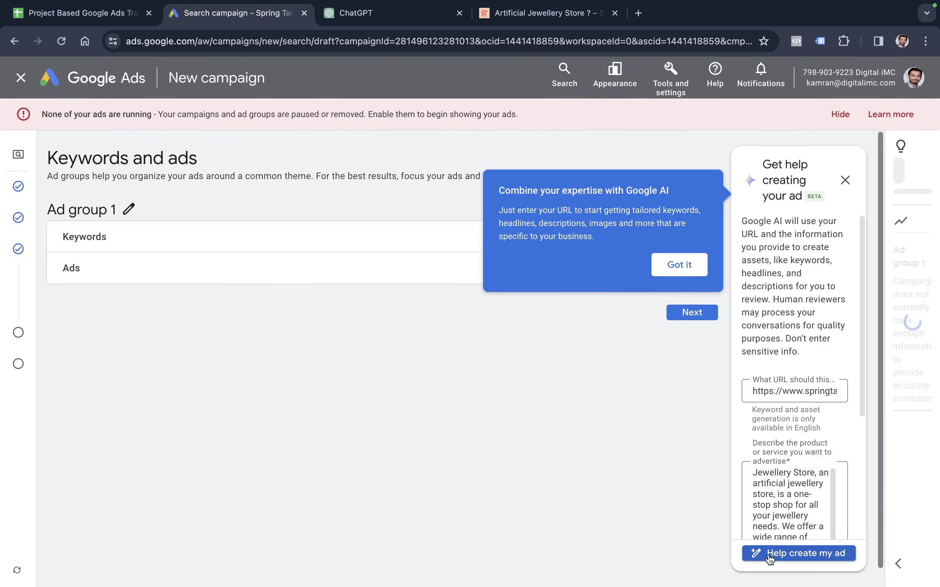
- Dismiss the Google AI tip and rename the ad group as Generic
click(680, 266)
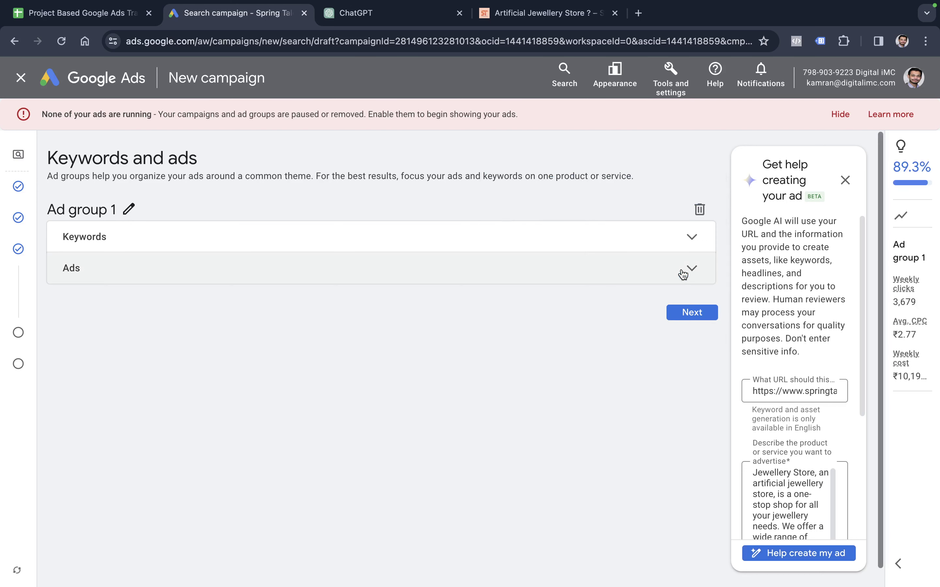
click(127, 212)
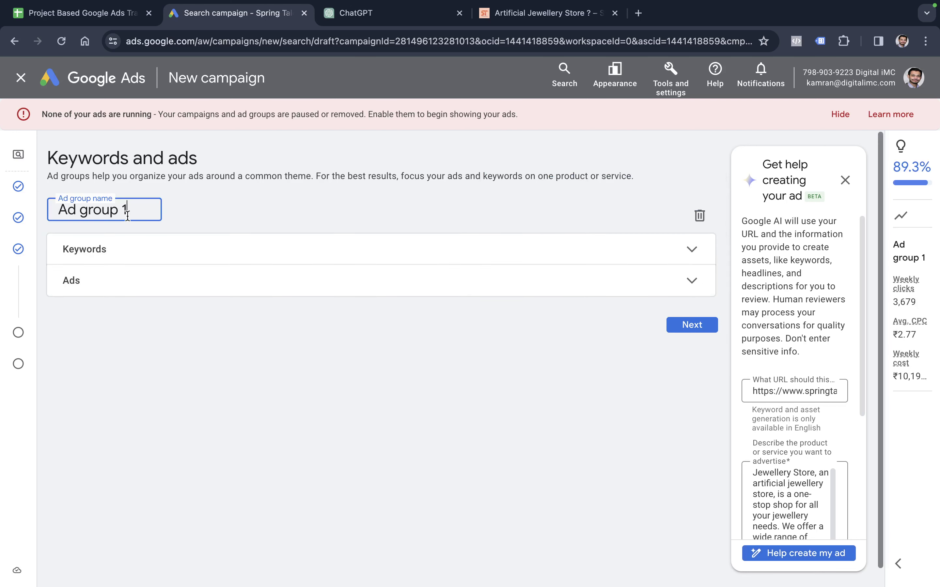
key(super+a)
text(Gen)
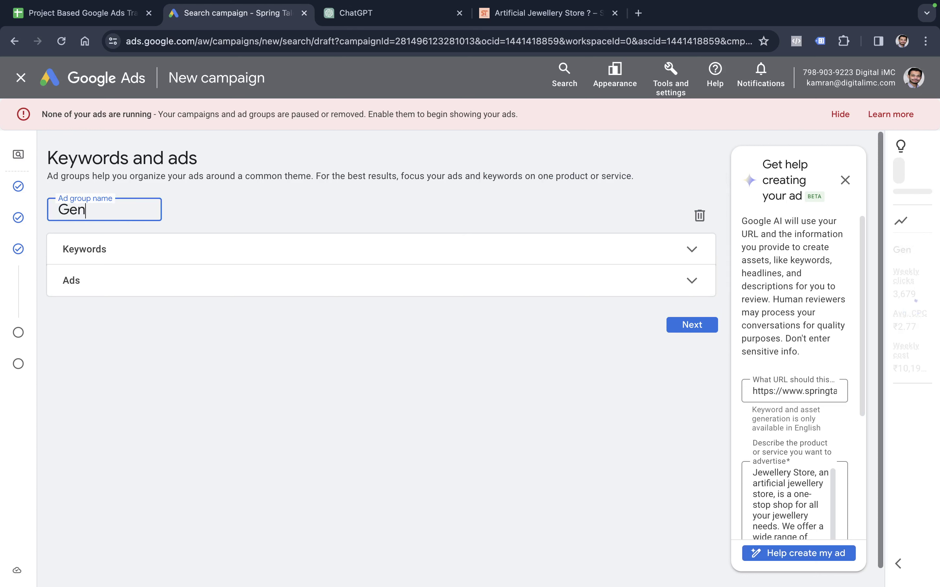
text(e)
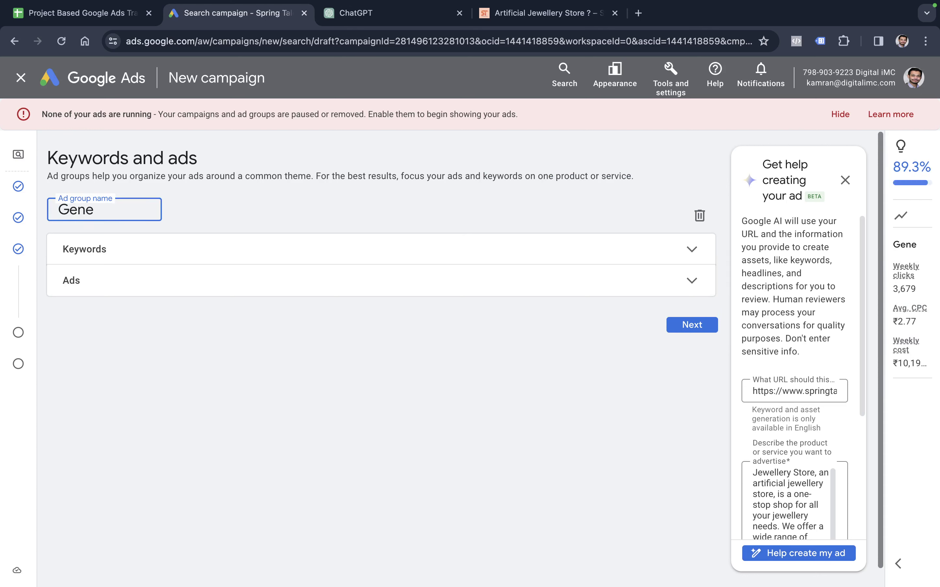
text(ric)
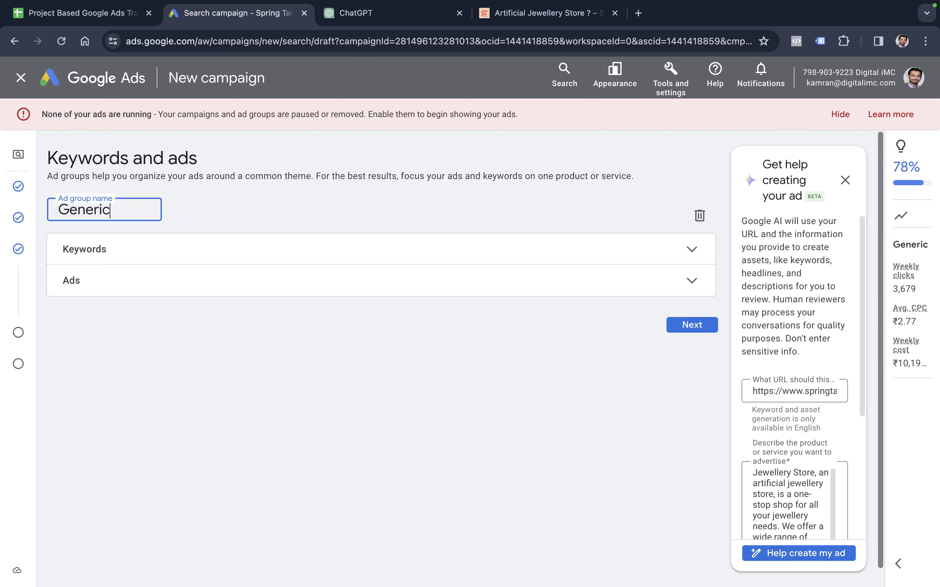
- Have Google AI generate the Generic ad group's keywords and ad assets from the store's URL and business description
click(685, 251)
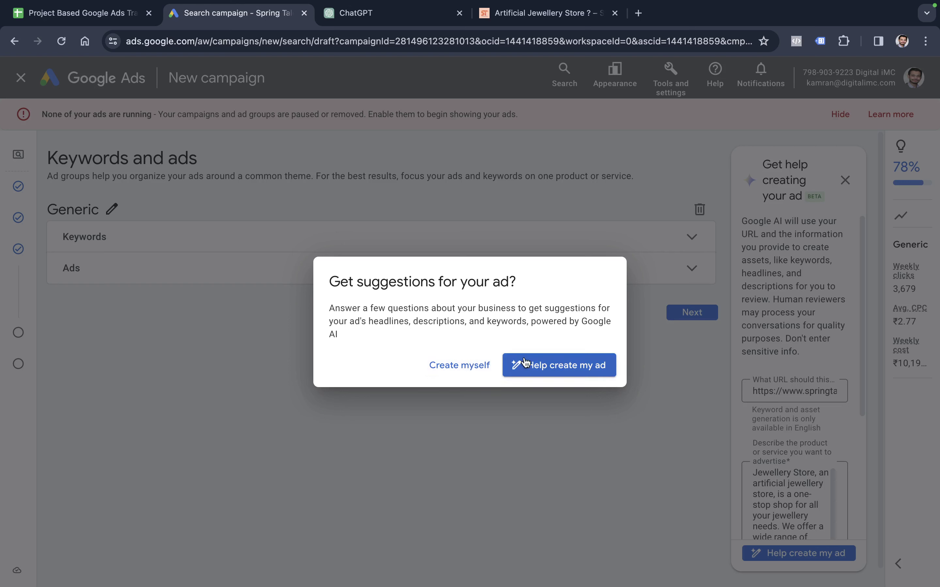
click(548, 372)
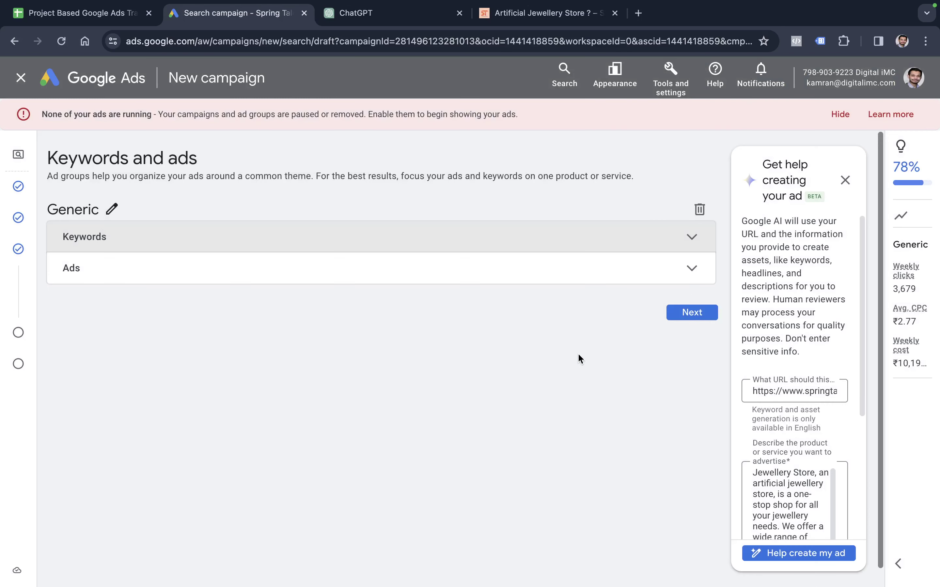
scroll(597, 376, down, 1)
scroll(599, 382, up, 1)
click(691, 271)
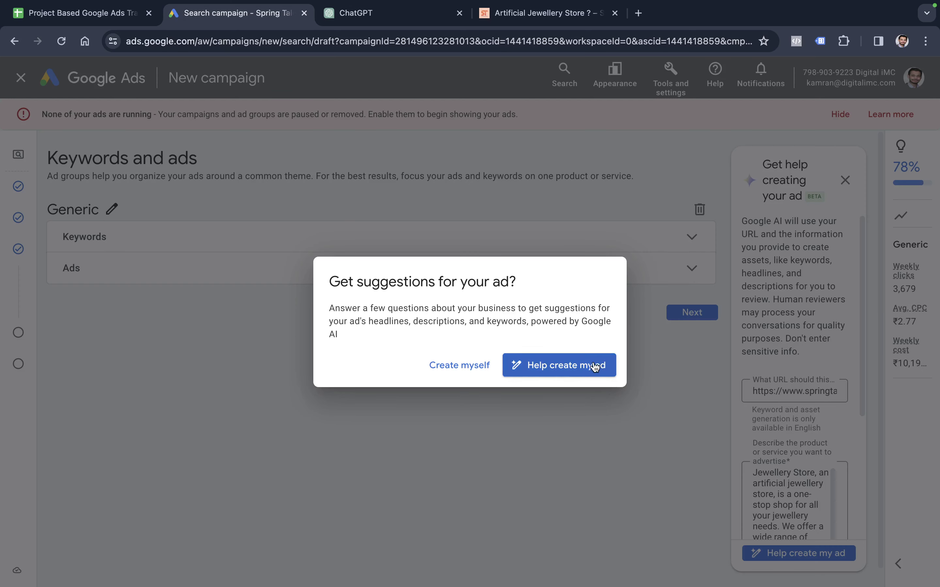
click(588, 365)
scroll(803, 328, down, 5)
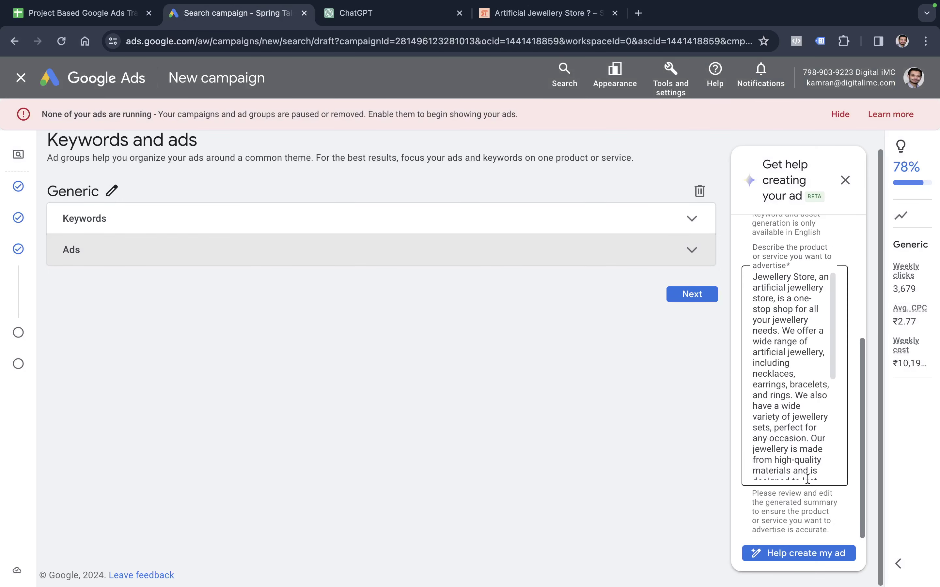
click(808, 546)
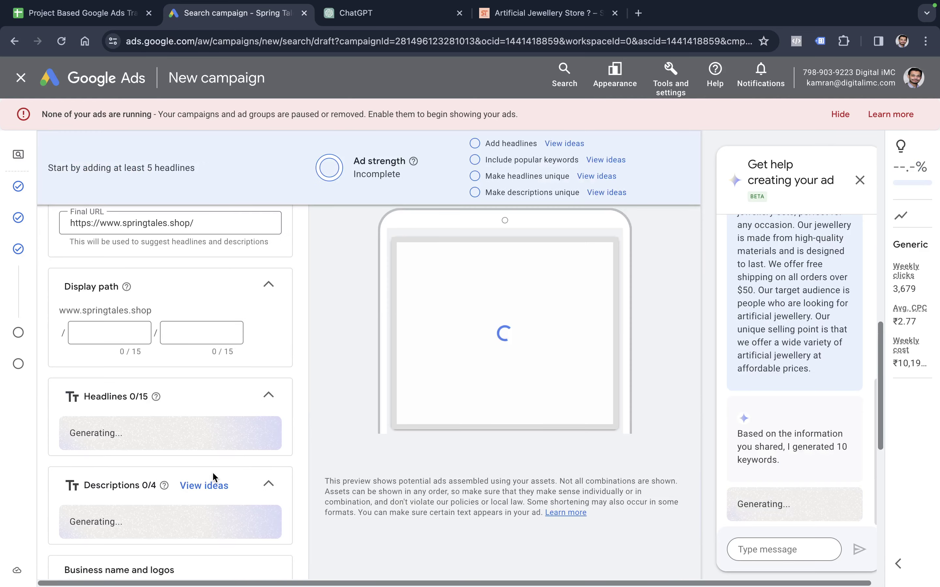
- Examine the generated headlines, descriptions, sitelinks and callouts sections of the Generic ad, glancing at the ChatGPT ad copy in between
scroll(219, 423, down, 10)
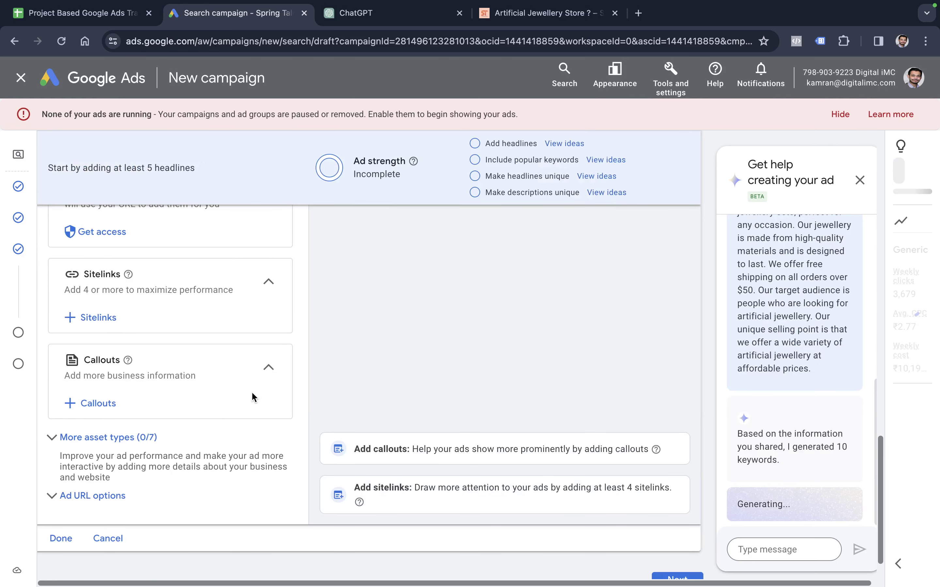
scroll(253, 396, down, 2)
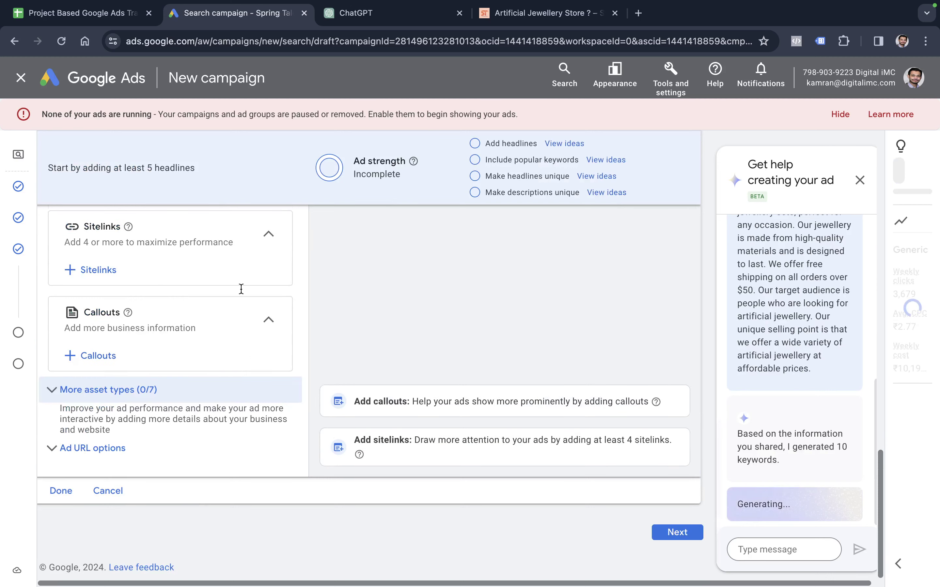
click(342, 23)
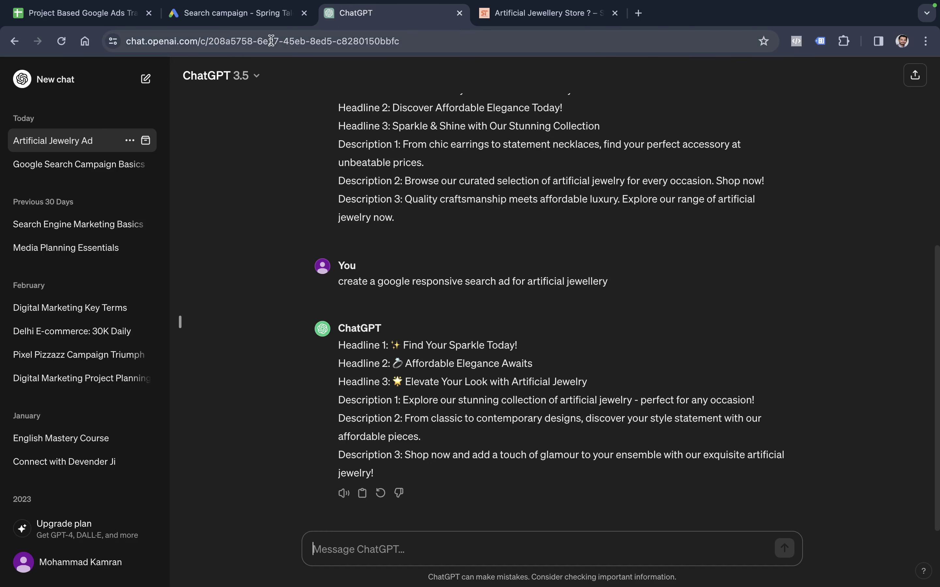
click(272, 24)
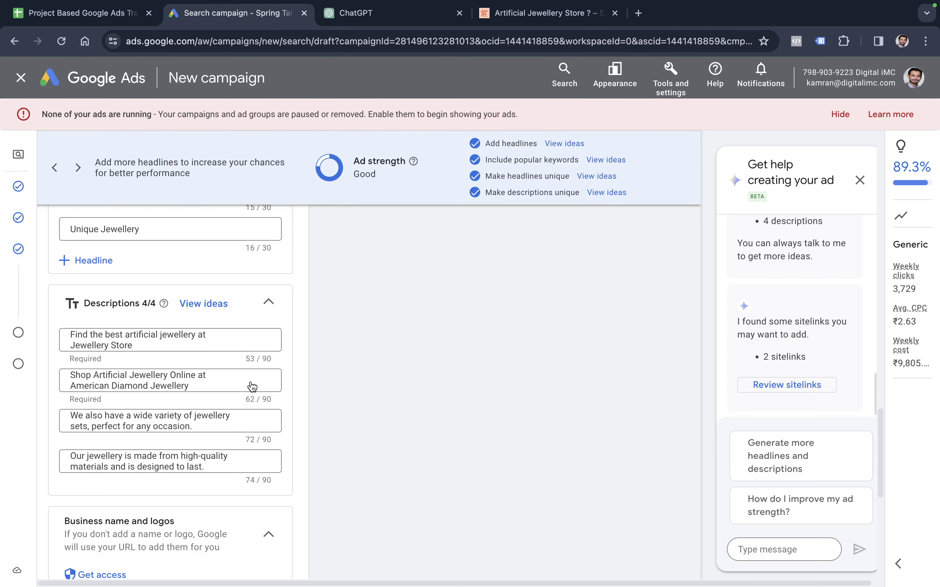
scroll(245, 369, down, 3)
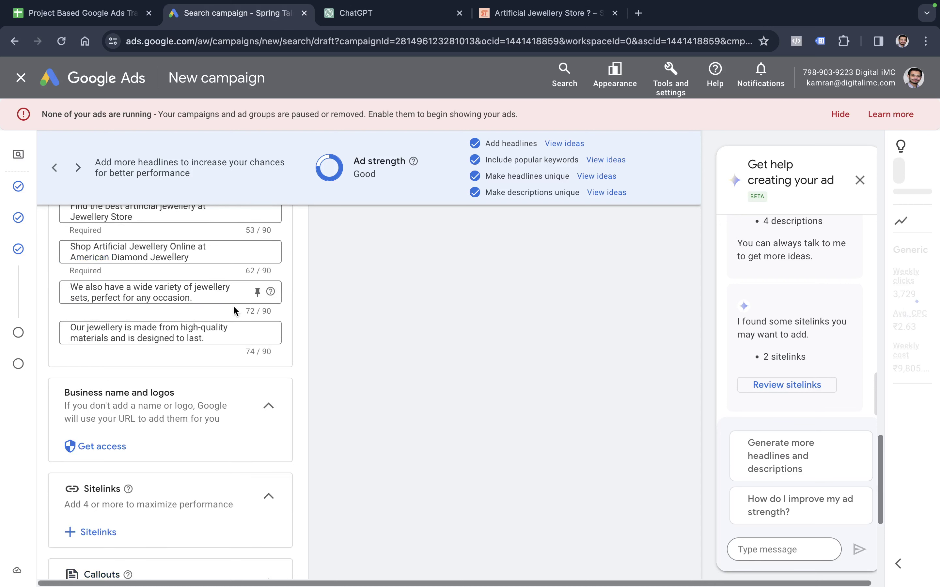
scroll(235, 307, down, 2)
scroll(235, 308, down, 5)
scroll(234, 307, up, 15)
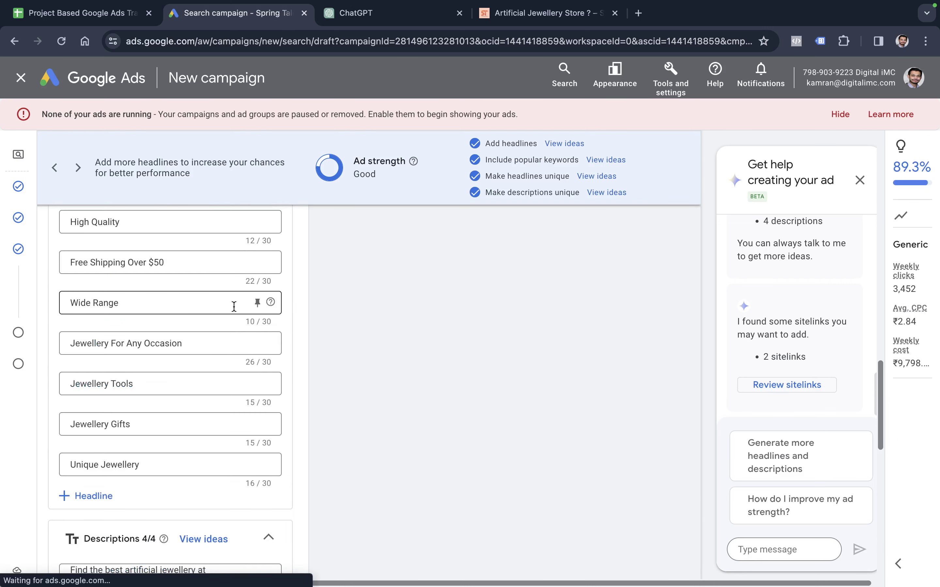
scroll(235, 307, up, 3)
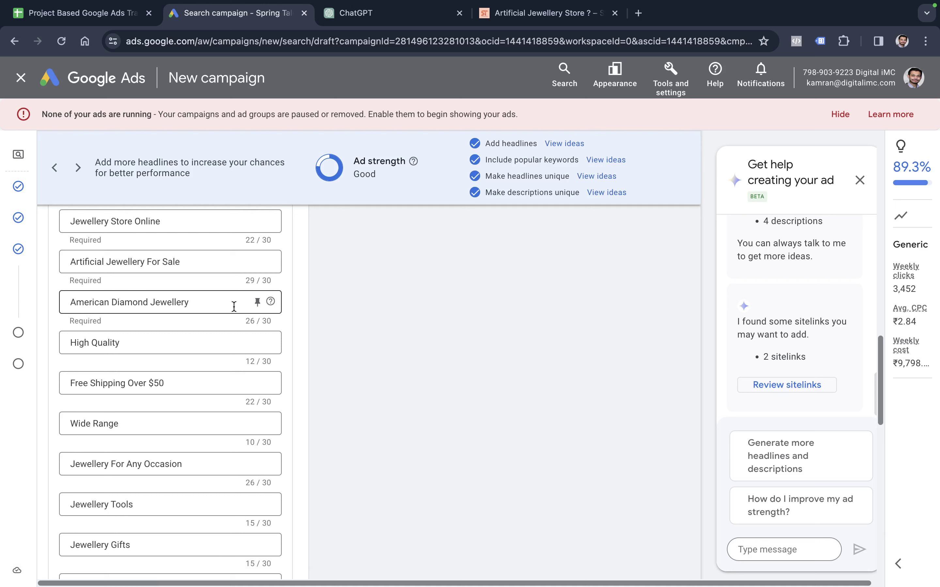
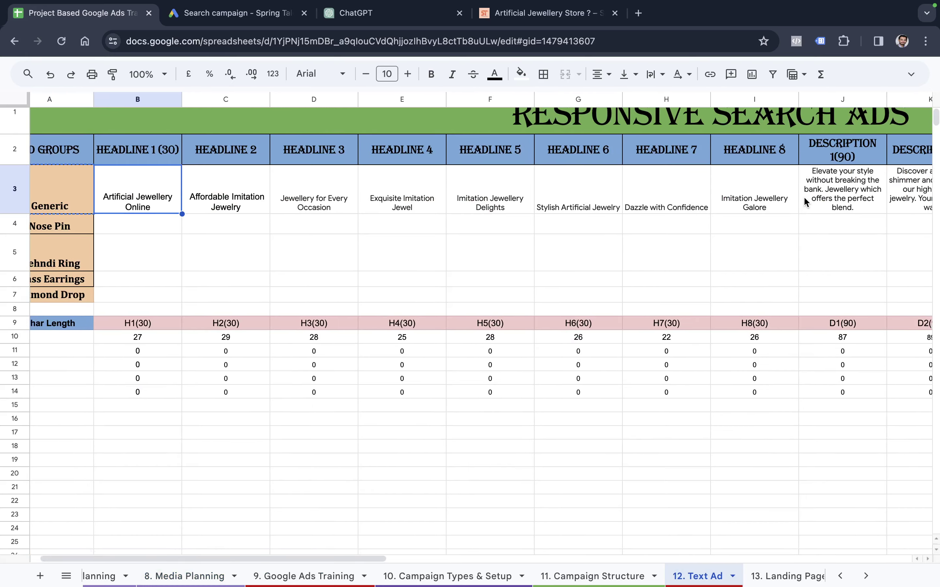
- Review the Generic ad group's planned headlines, descriptions and character lengths in the 12. Text Ad sheet of the planning spreadsheet
scroll(804, 200, right, 8)
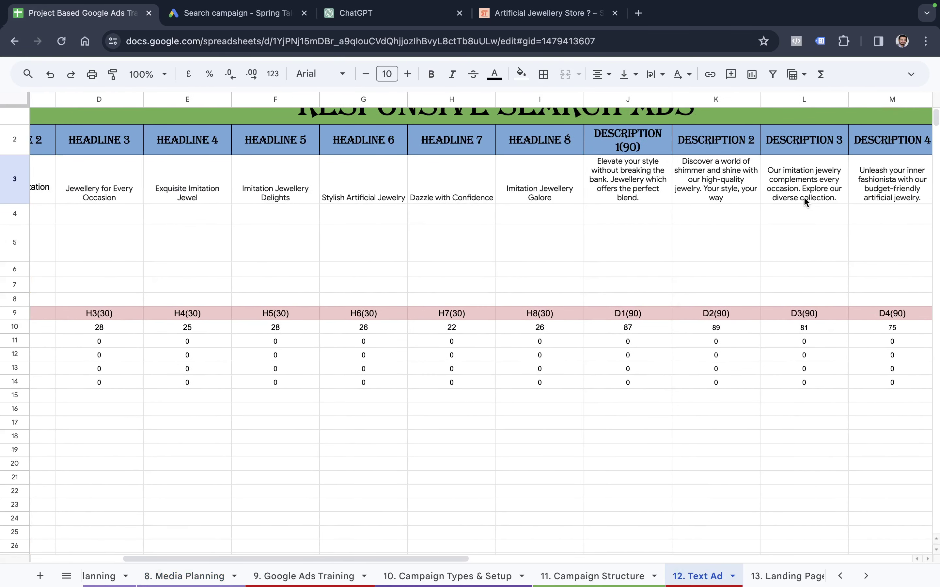
scroll(804, 200, left, 3)
scroll(304, 186, left, 4)
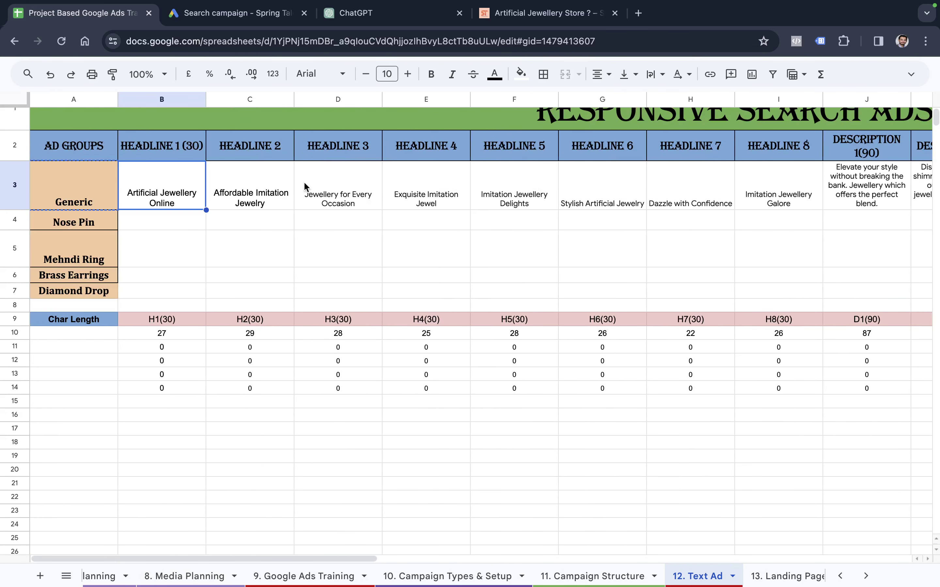
click(167, 338)
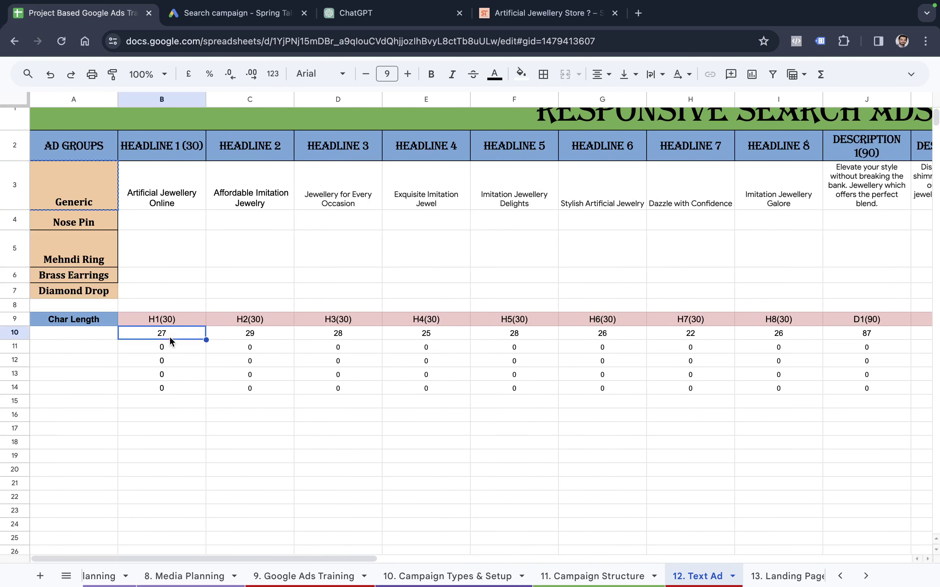
click(171, 157)
scroll(171, 156, right, 3)
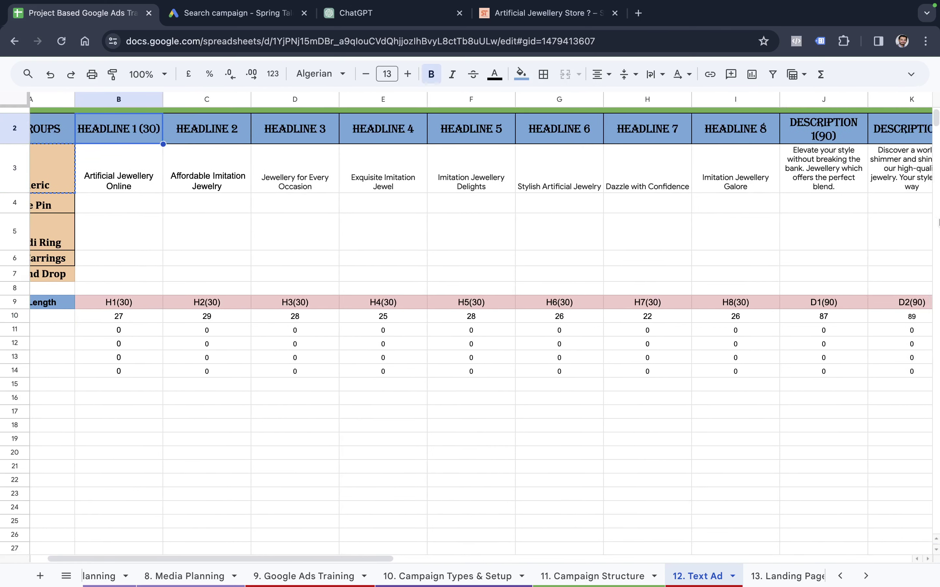
click(786, 145)
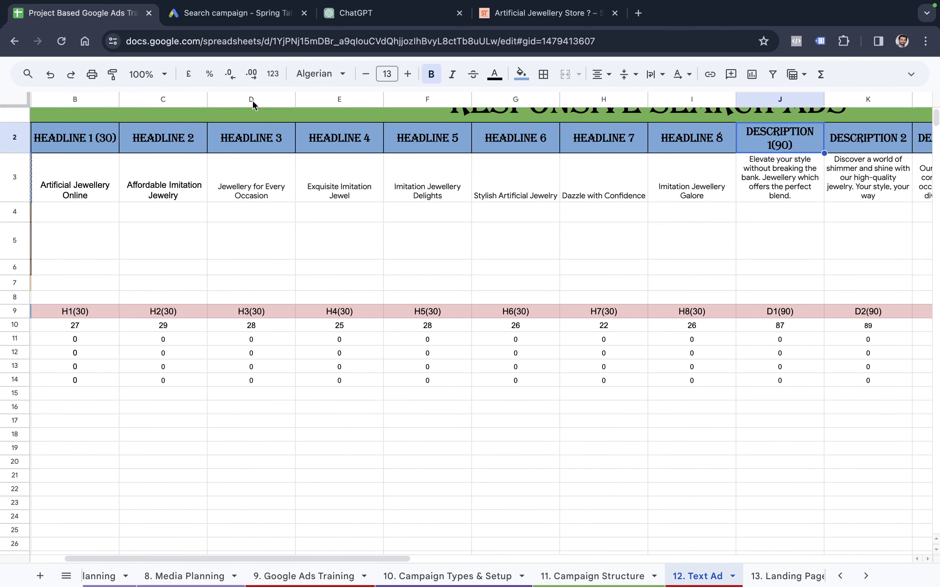
- Return to the Google Ads campaign and delete all AI-generated keywords from the Generic ad group
click(224, 20)
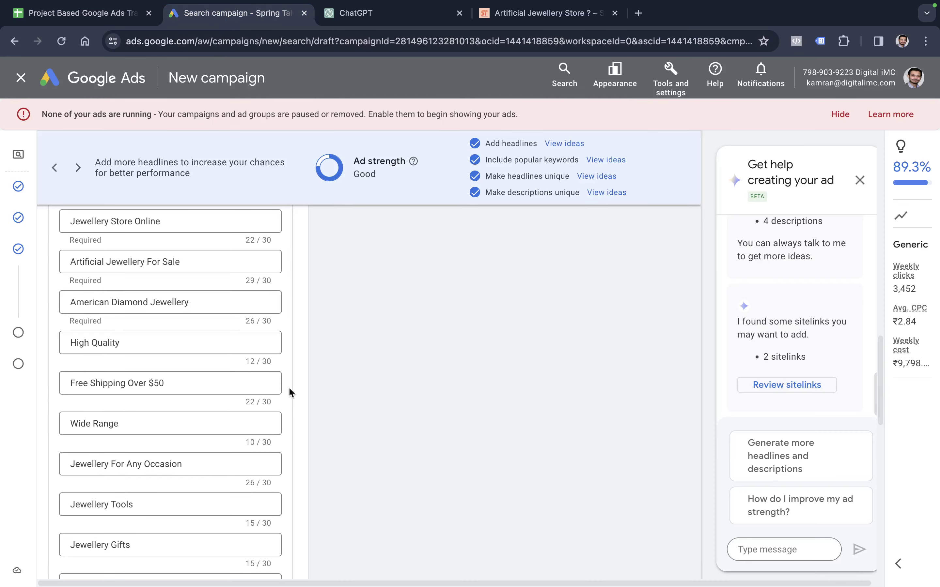
scroll(236, 329, up, 10)
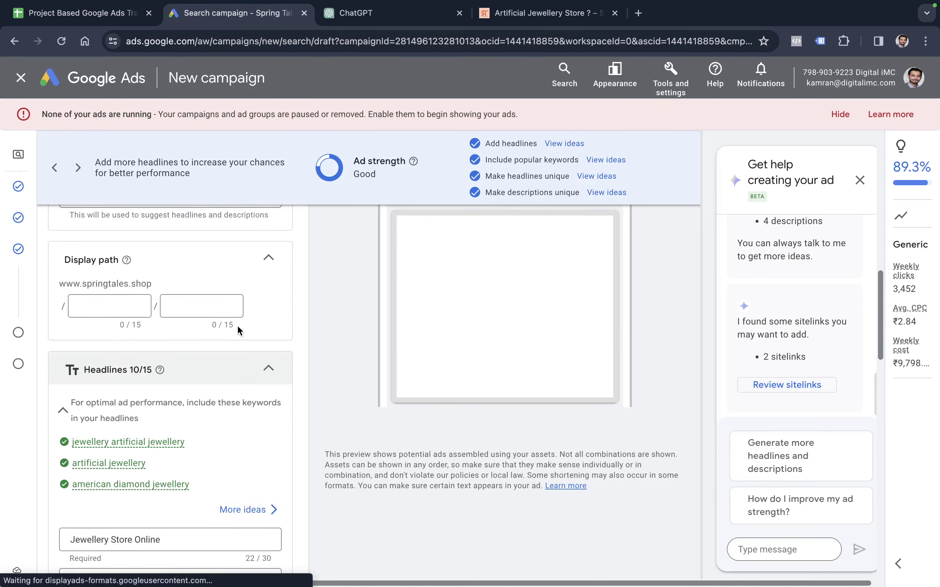
scroll(238, 330, up, 10)
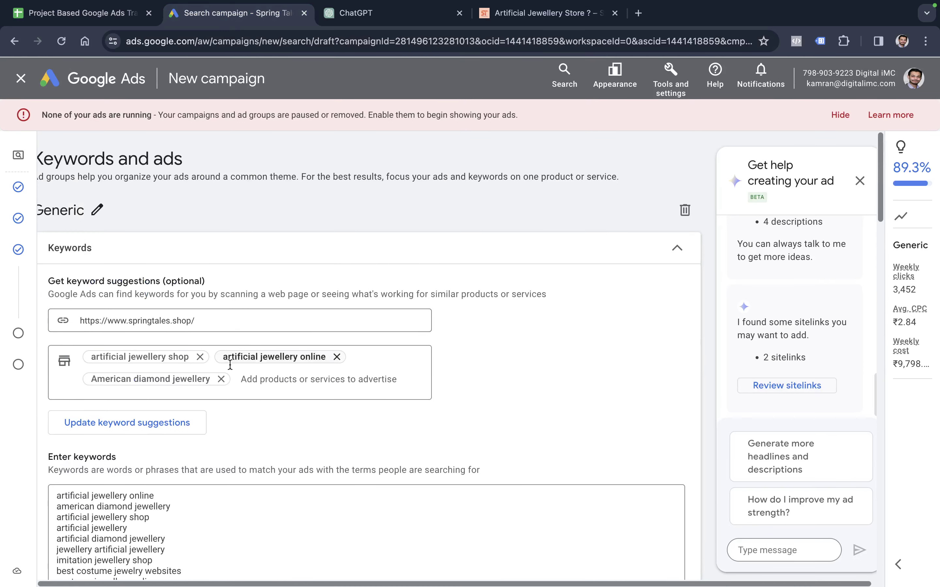
scroll(231, 383, down, 1)
click(218, 481)
key(ctrl+a)
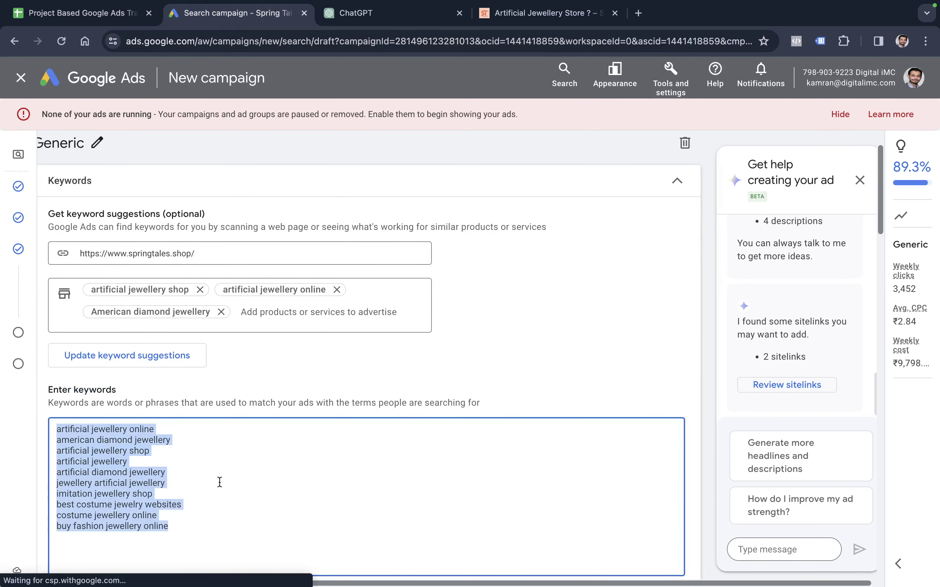
key(BackSpace)
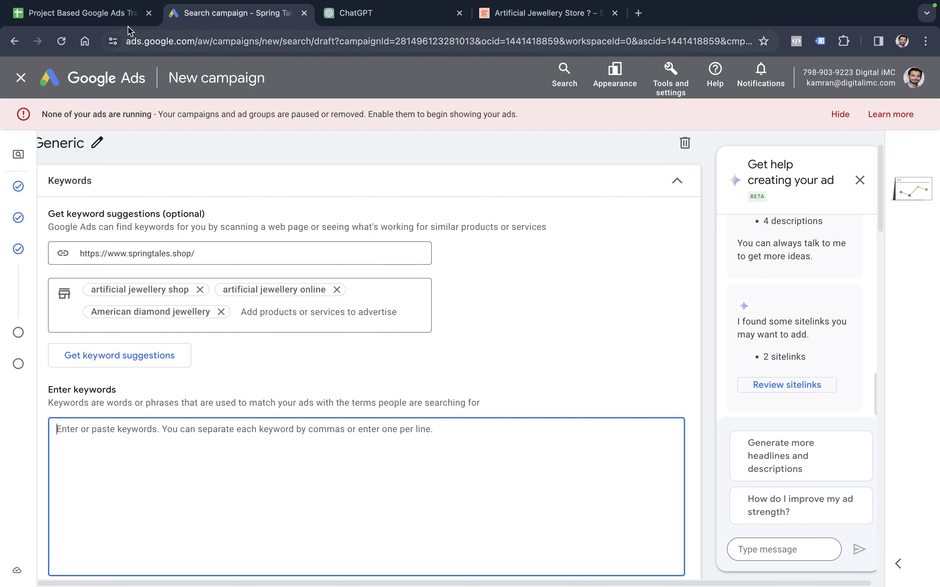
- Copy the Generic Groups keywords, artificial jewellery through diamond dangle earrings, from the 11. Campaign Structure sheet into the Generic ad group's keywords in Google Ads
click(98, 20)
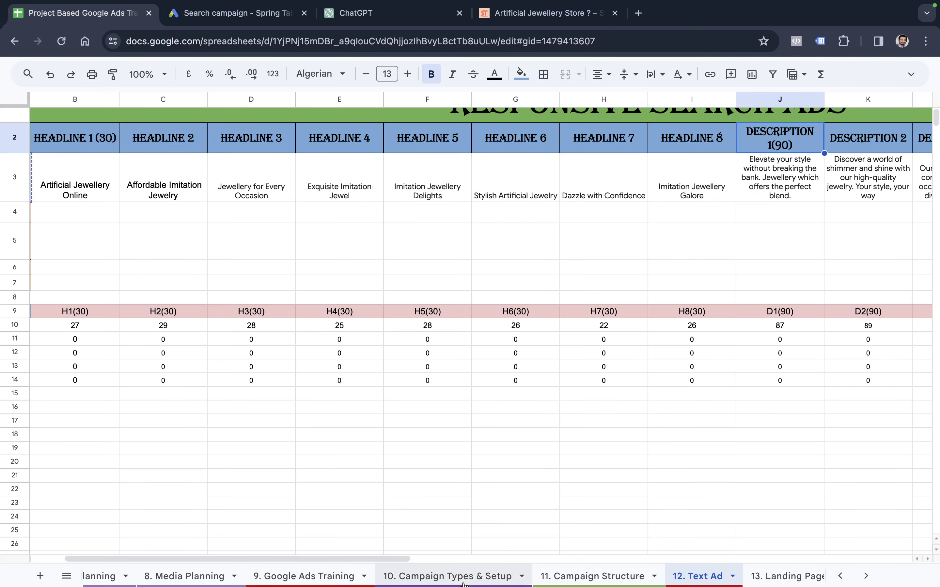
click(580, 582)
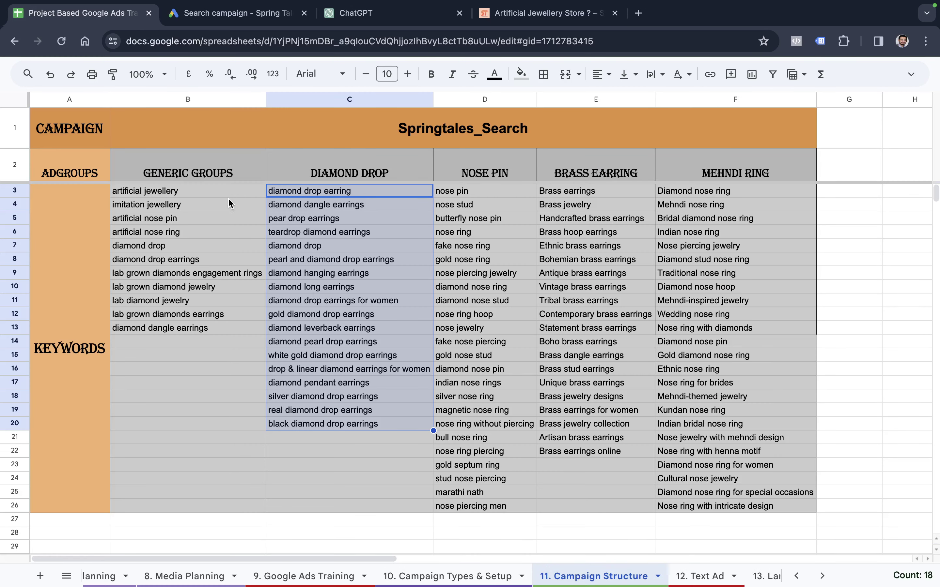
drag(229, 191, 237, 331)
key(ctrl+c)
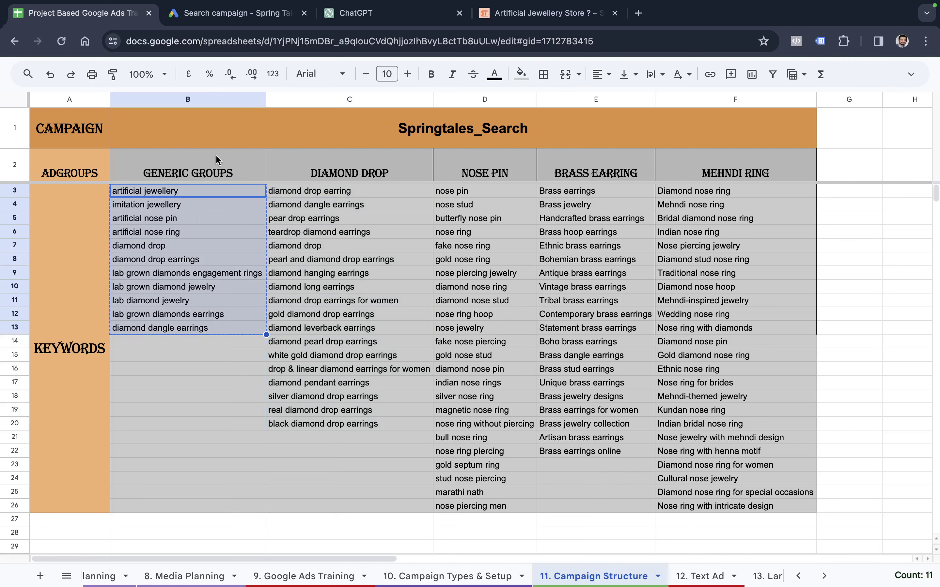
click(240, 12)
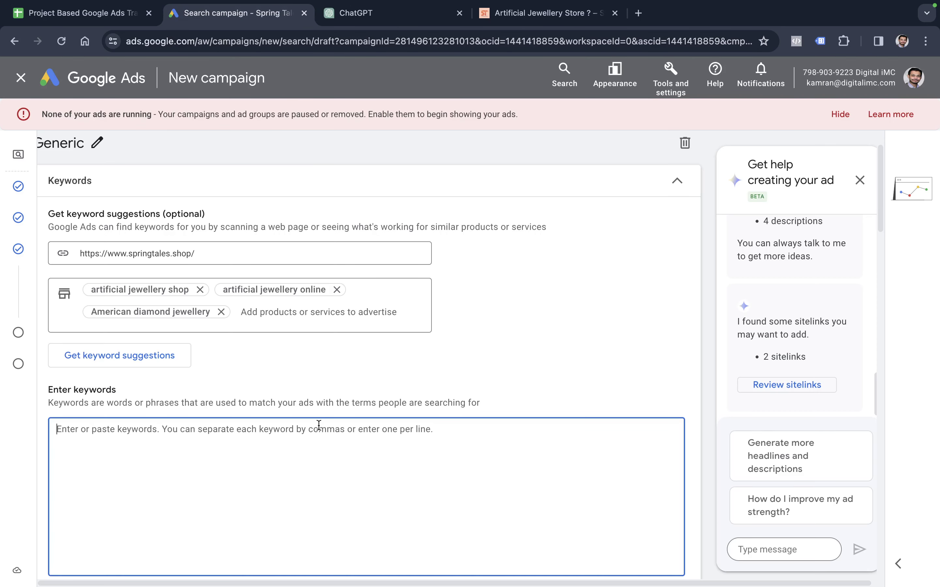
key(super+v)
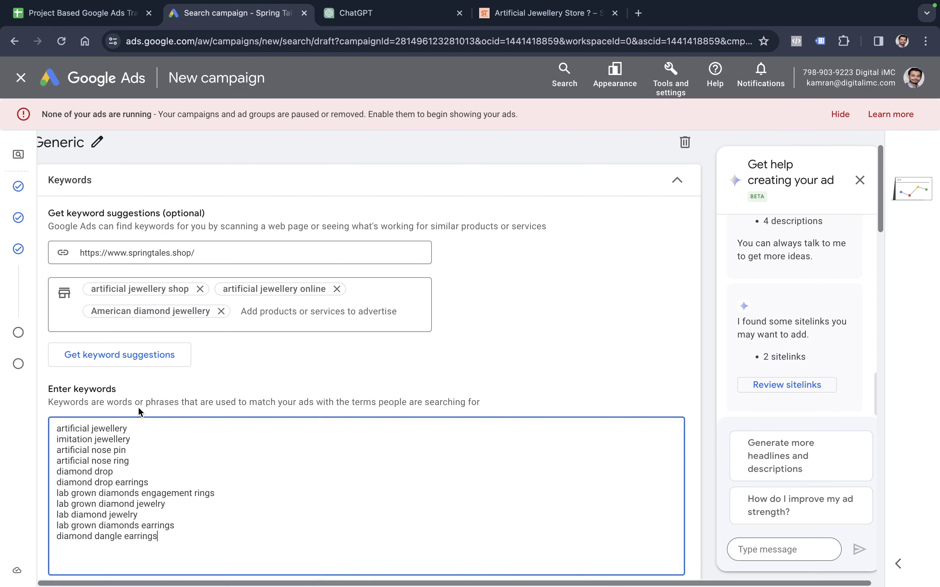
scroll(140, 408, down, 3)
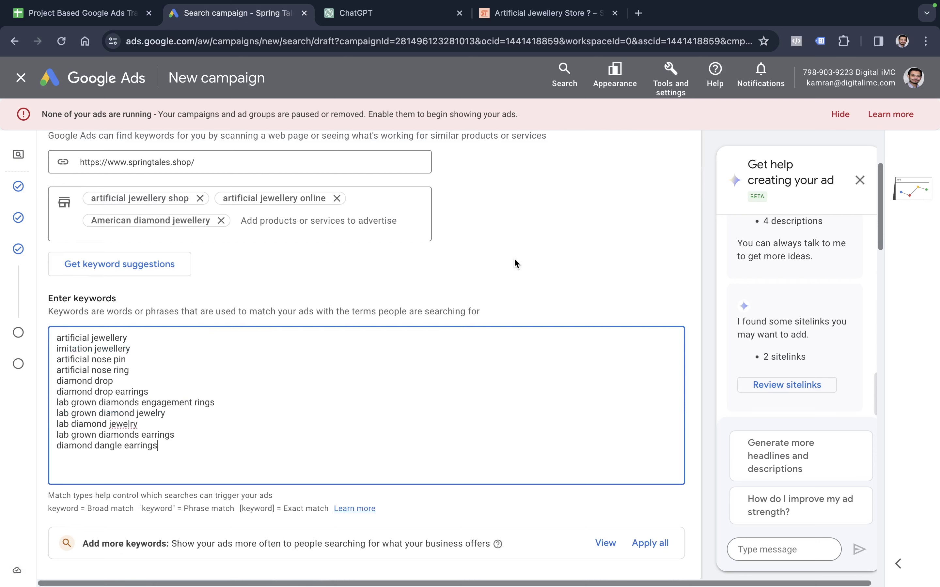
scroll(537, 280, down, 3)
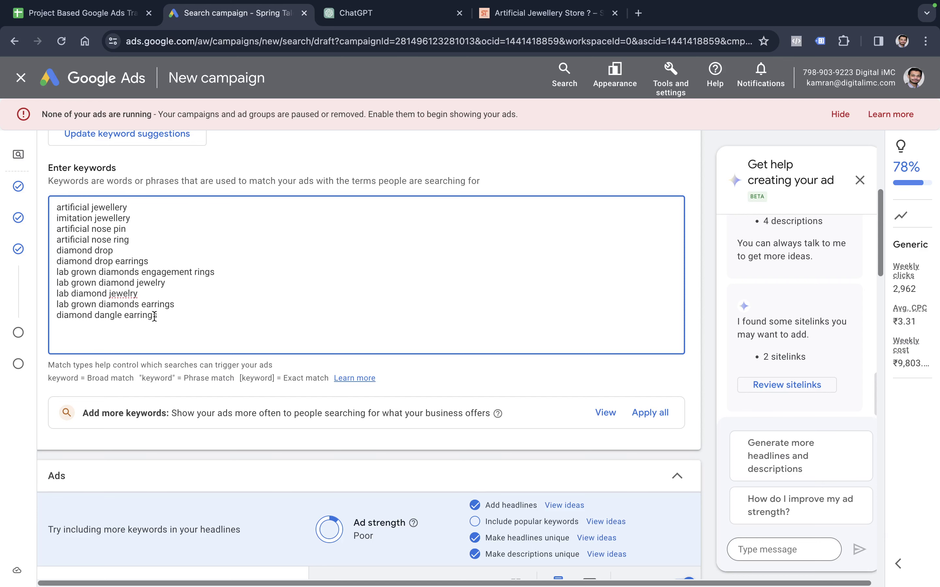
- Proceed from the Generic ad group's ad setup to the budget page and set a custom average daily budget of ₹200
scroll(251, 369, down, 20)
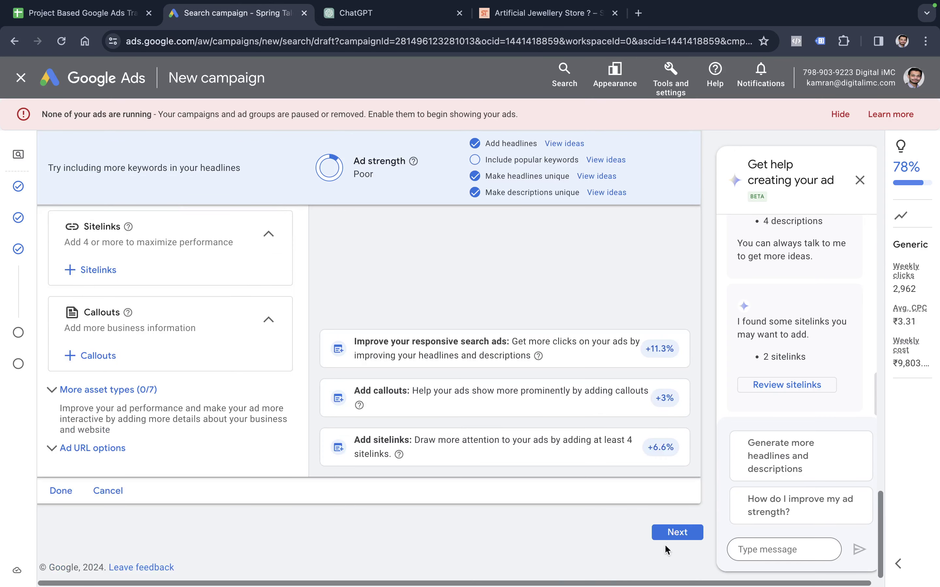
click(665, 539)
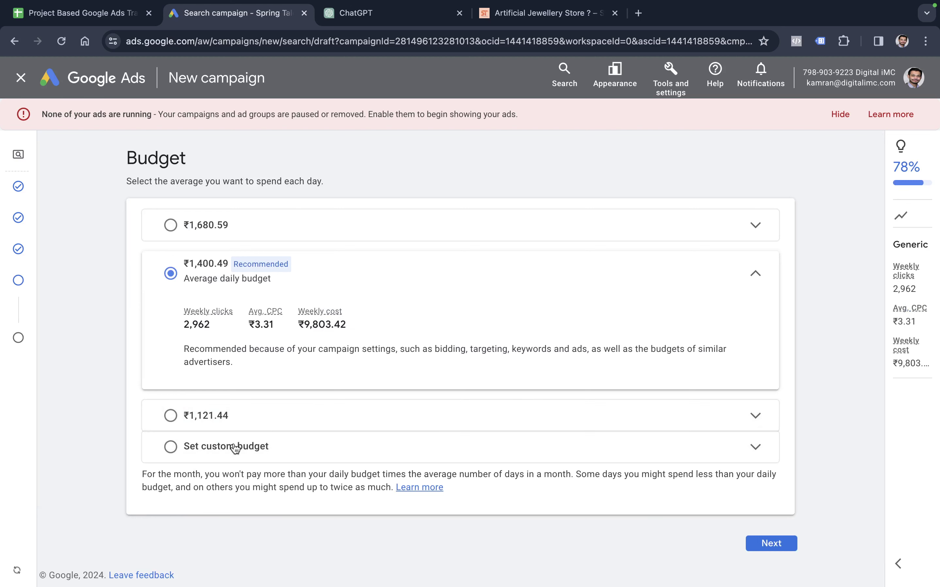
click(235, 447)
click(263, 383)
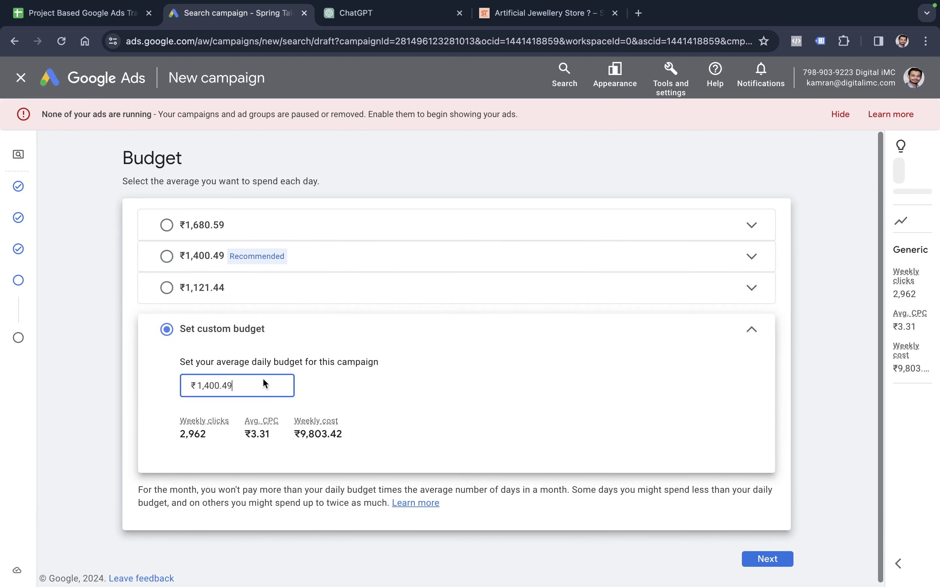
key(super+a)
text(20)
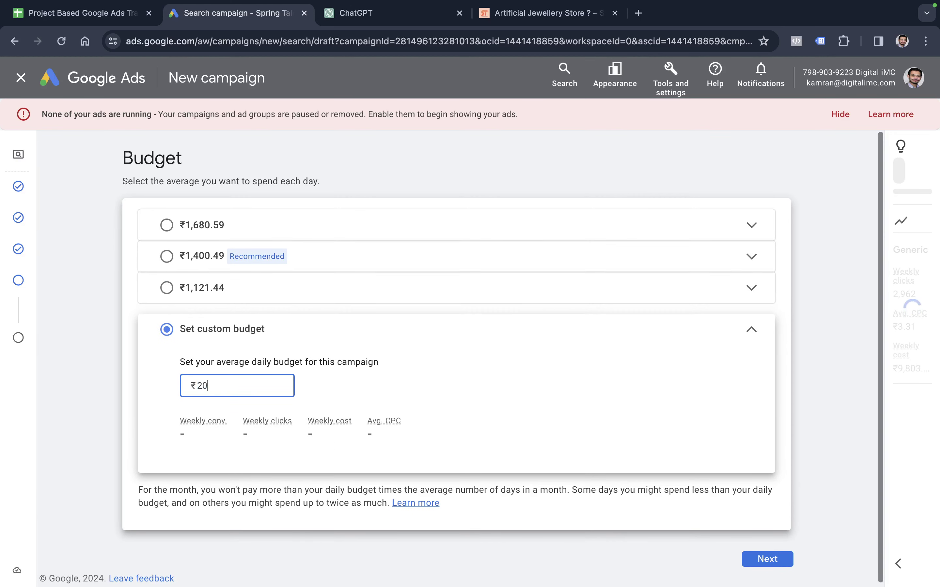
text(0)
- Check the Search campaign's planned clicks and monthly cost in the 8. Media Planning sheet of the planning spreadsheet
click(137, 18)
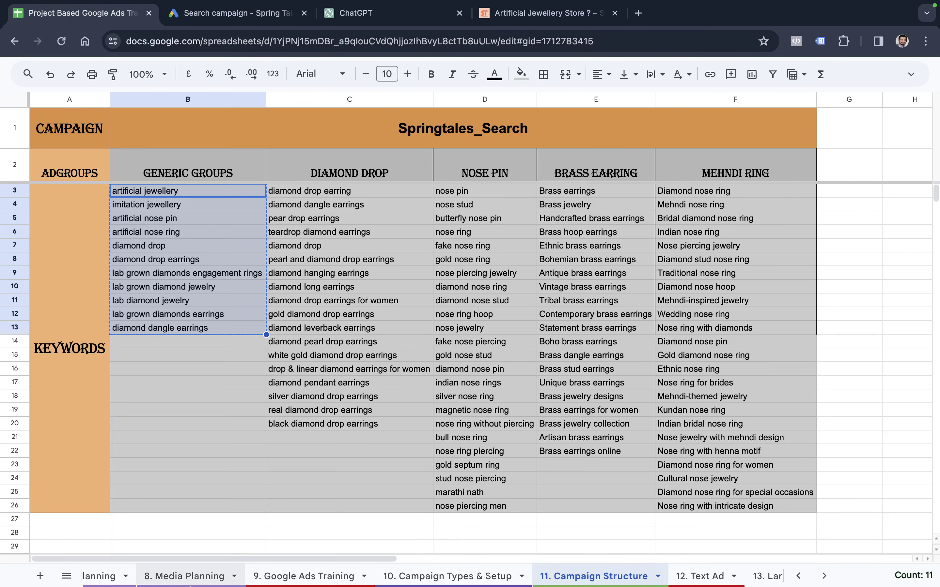
click(182, 577)
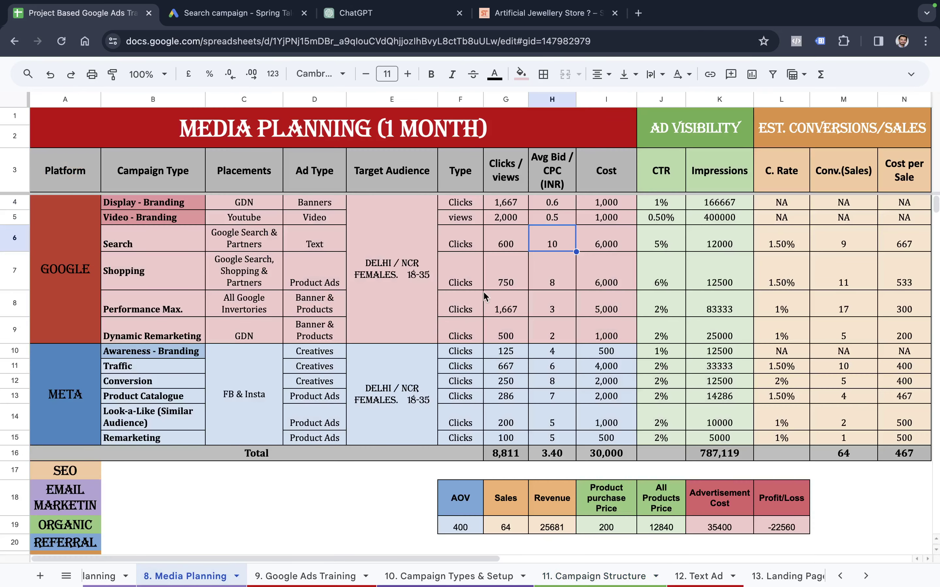
click(510, 265)
click(498, 240)
click(614, 238)
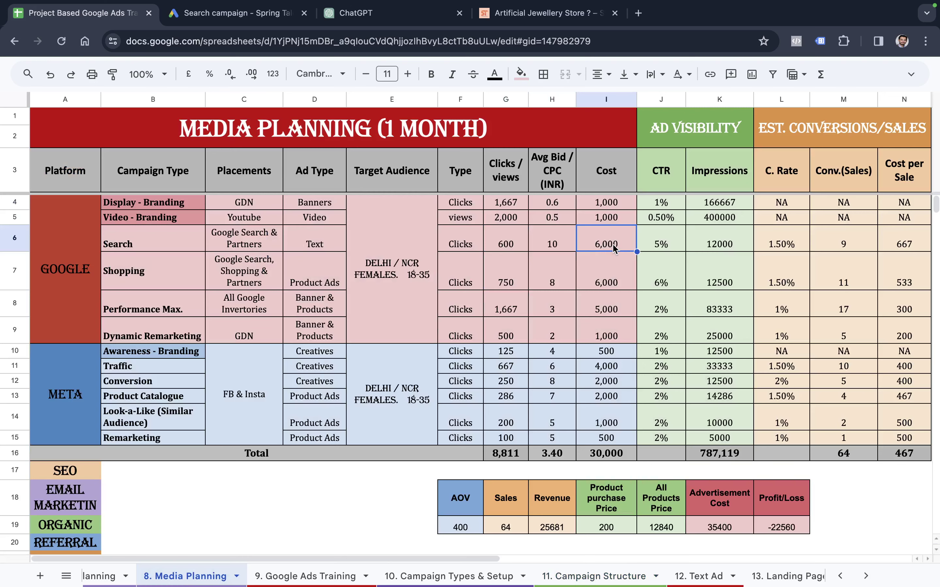
- Return to the Google Ads draft, accept the custom budget and publish the Springtales_Searchcampaign campaign
key(ctrl+Tab)
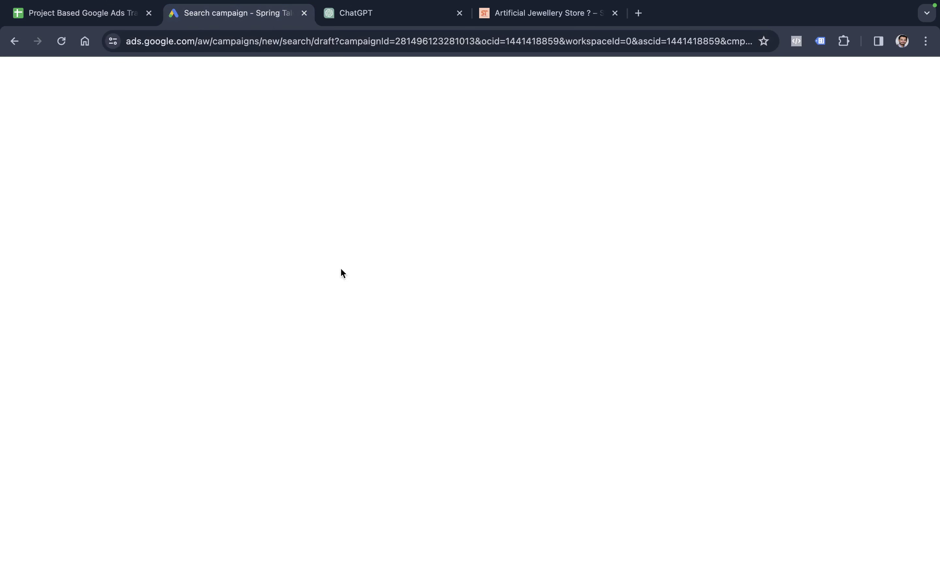
scroll(462, 393, down, 2)
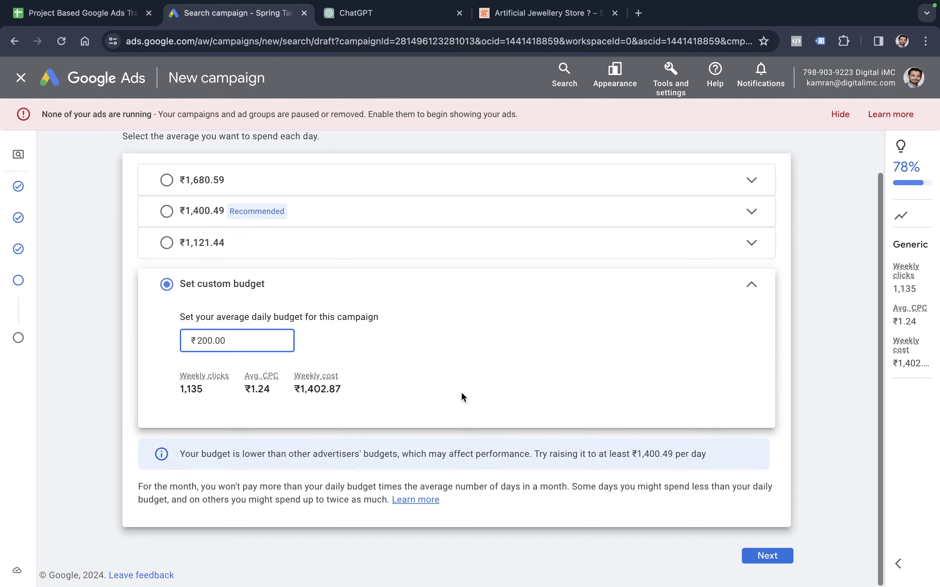
click(783, 556)
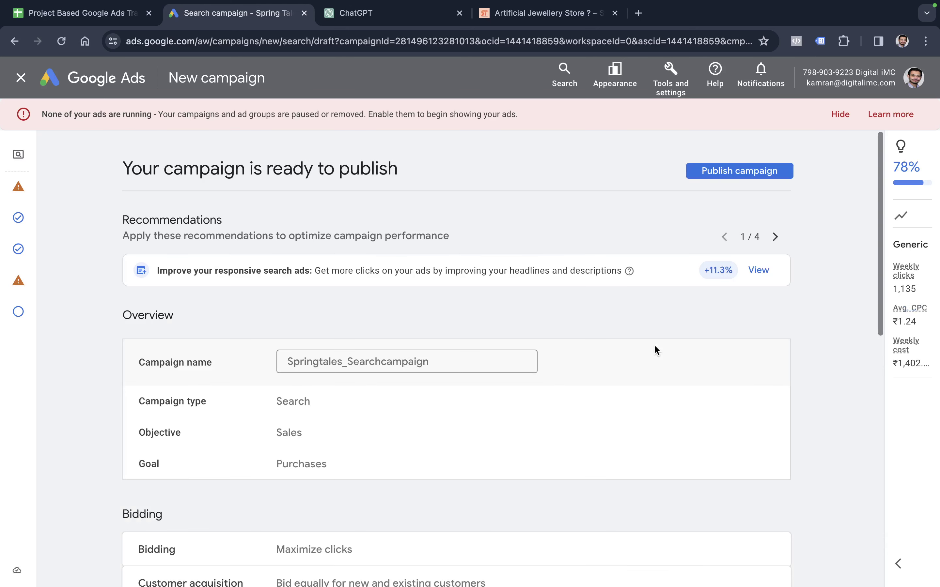
click(751, 176)
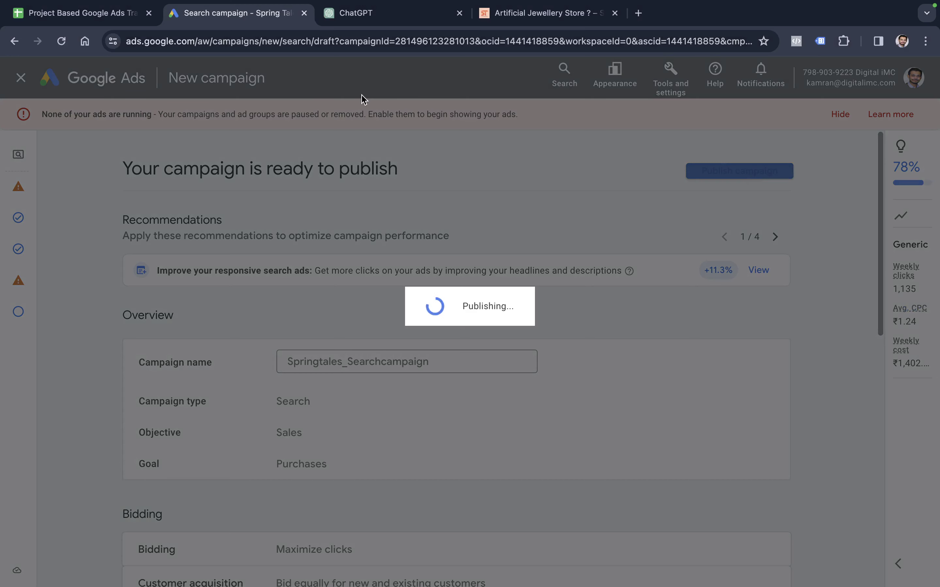
key(ctrl+Left)
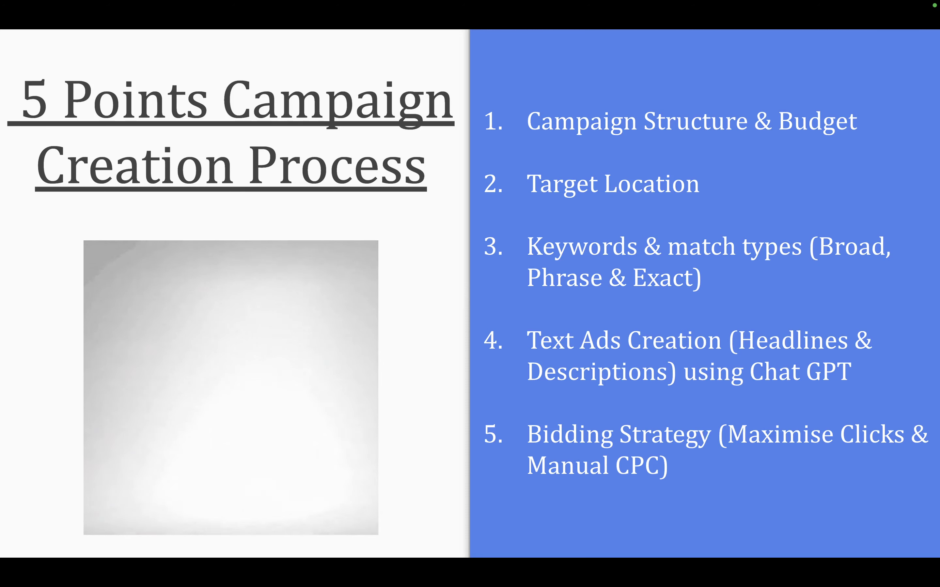
key(Right)
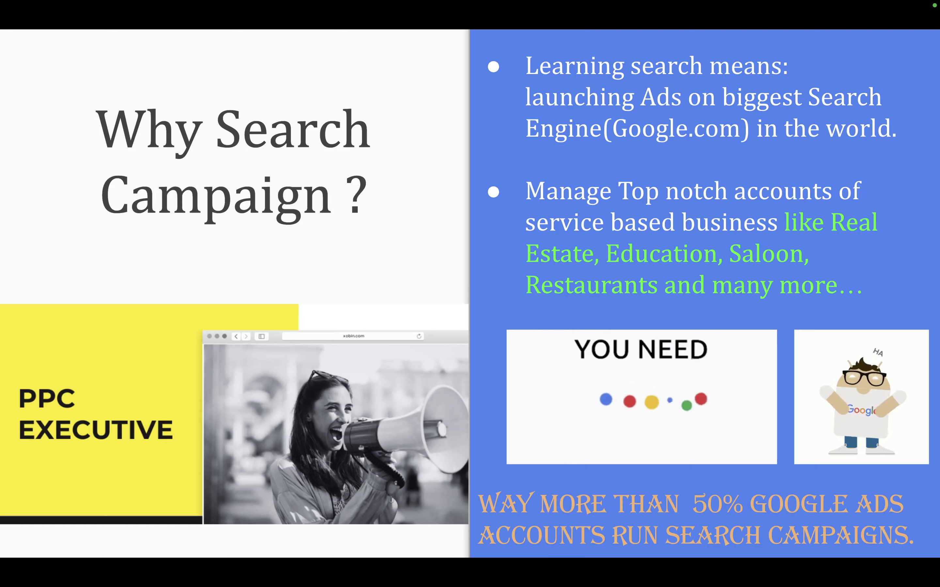
key(Right)
key(ctrl+Right)
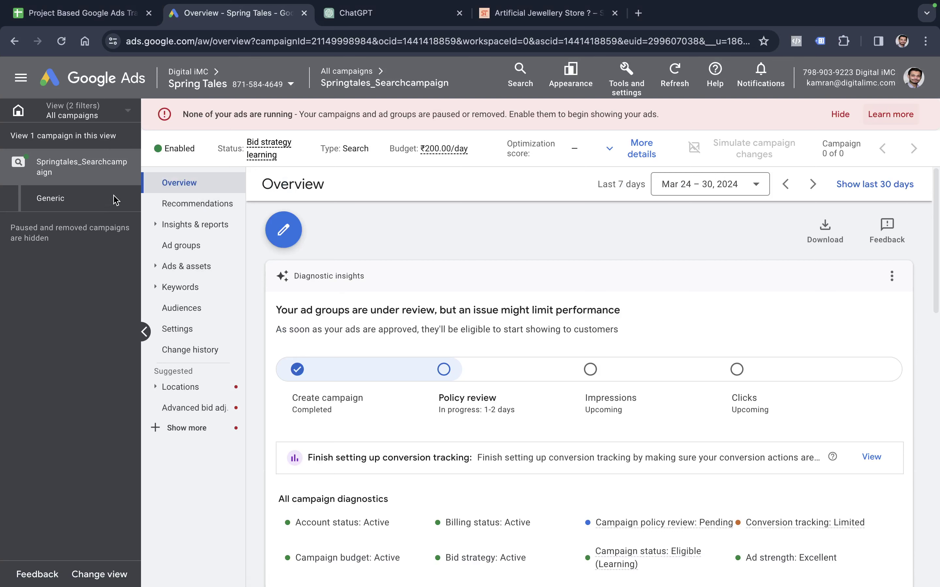
- Open the published campaign's ad groups list, switch the view to all campaigns and examine the Generic ad group's performance columns
scroll(151, 200, down, 1)
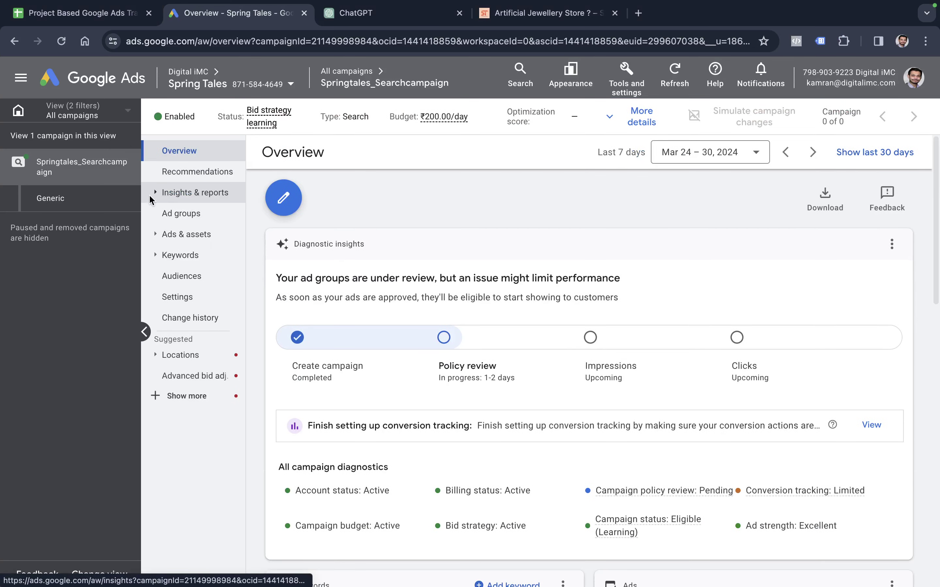
click(194, 215)
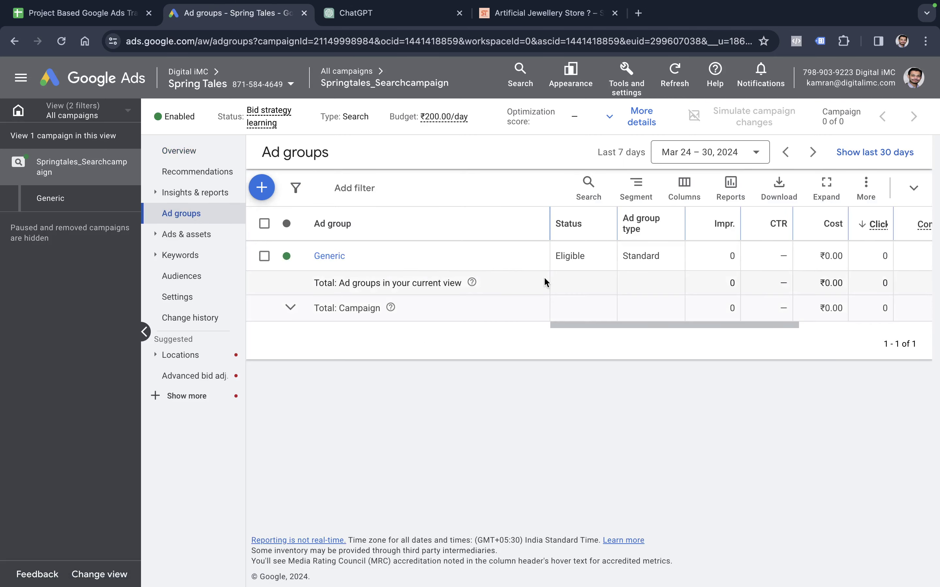
click(83, 121)
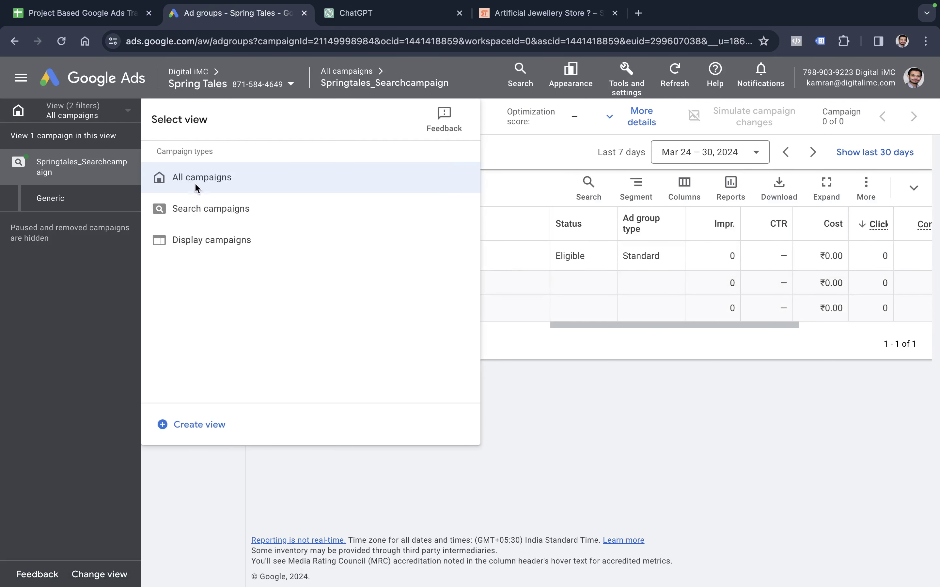
click(196, 186)
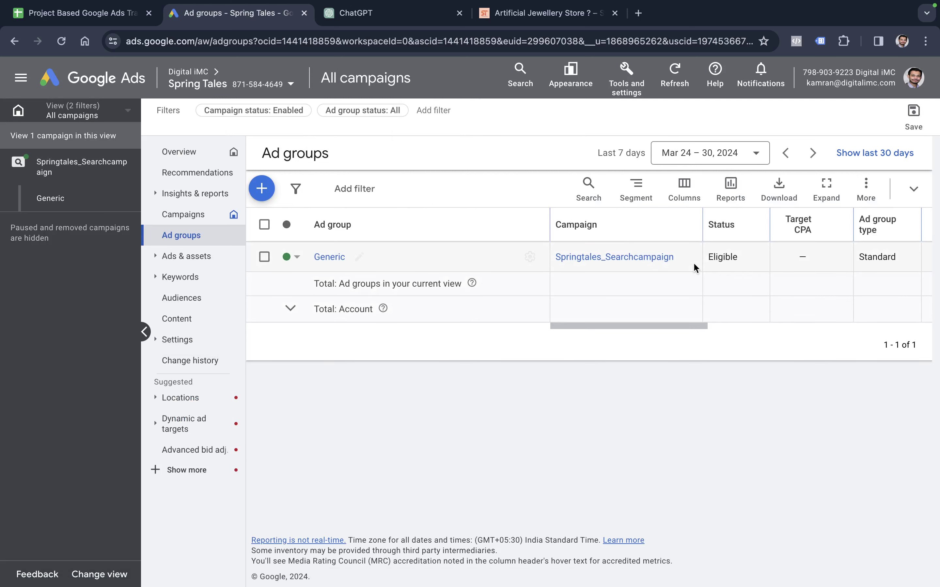
scroll(718, 267, right, 10)
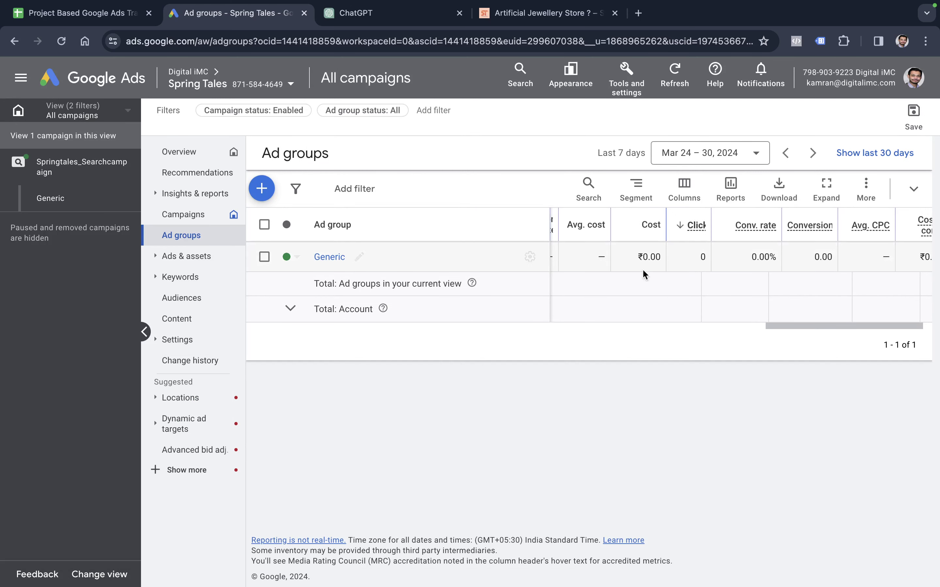
scroll(740, 241, right, 2)
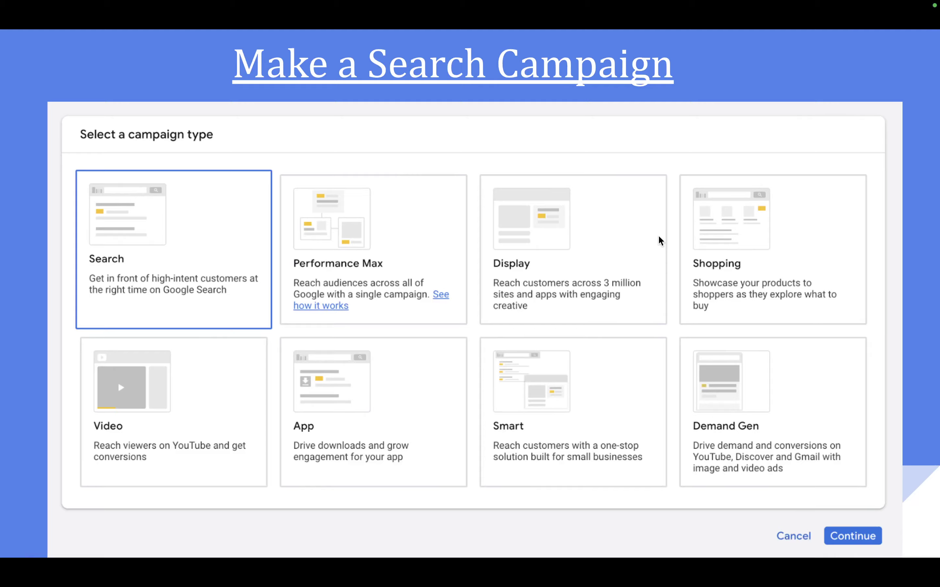
key(Right)
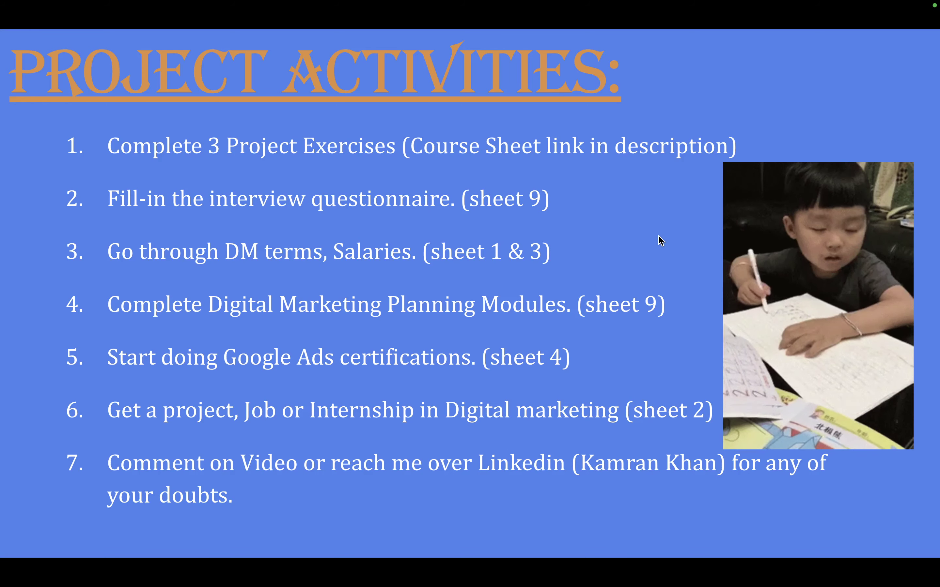